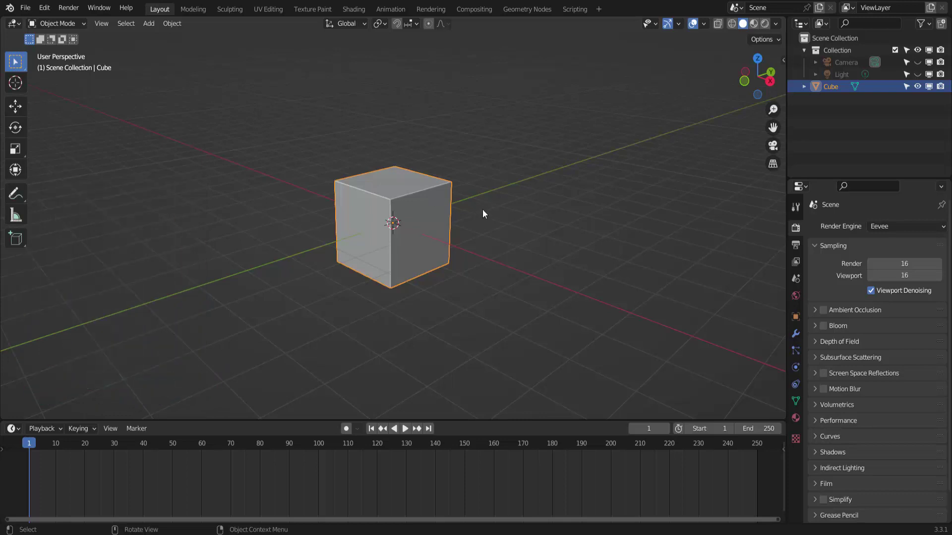
- Scale the cube thin along Y and stretch it along Z into a board
key("s")
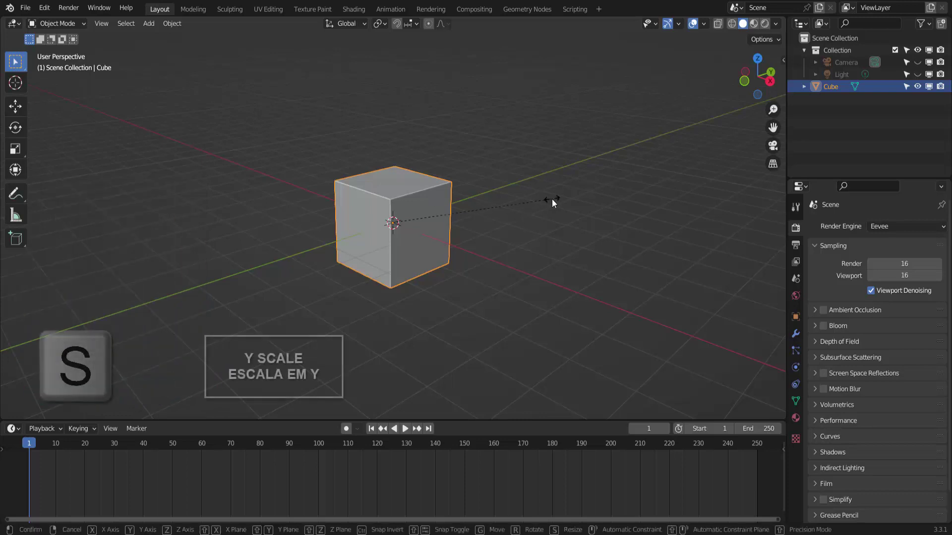
key("y")
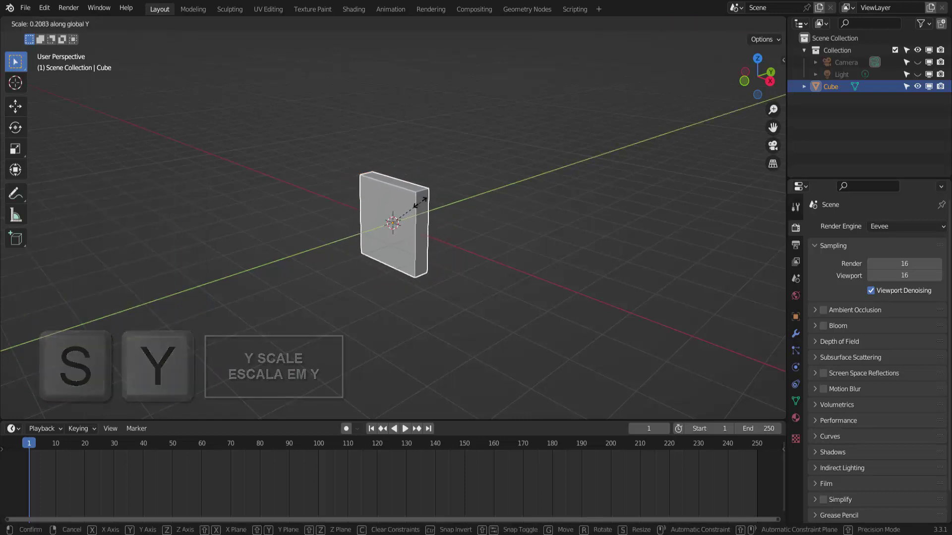
left_click(405, 203)
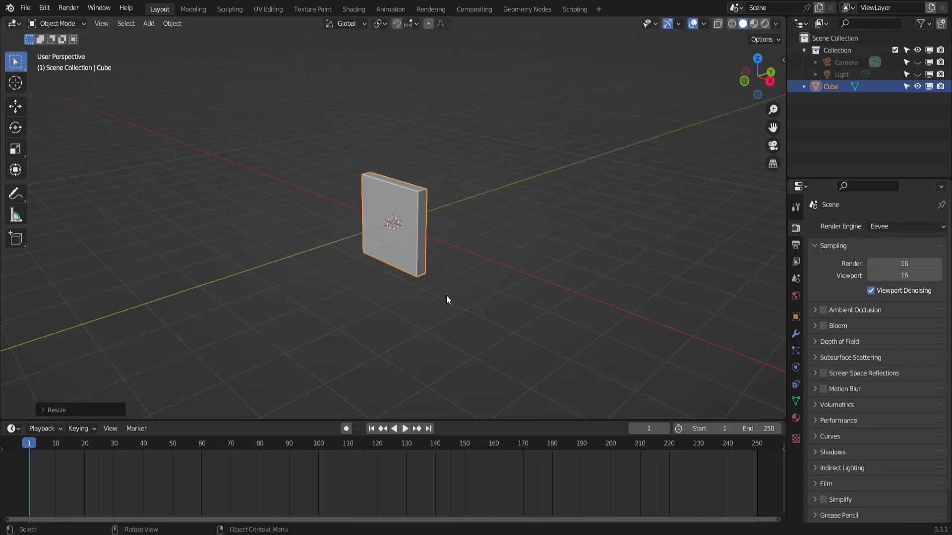
key("s")
key("z")
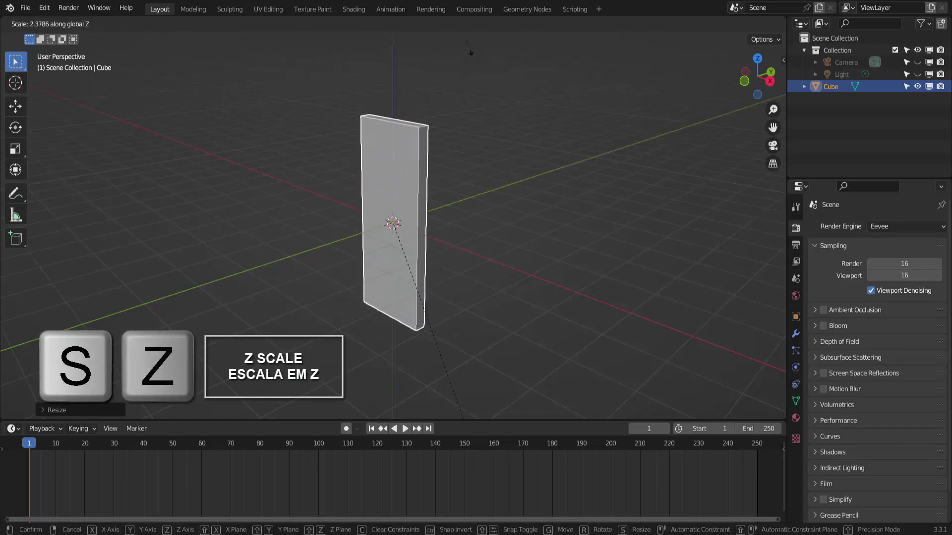
left_click(492, 170)
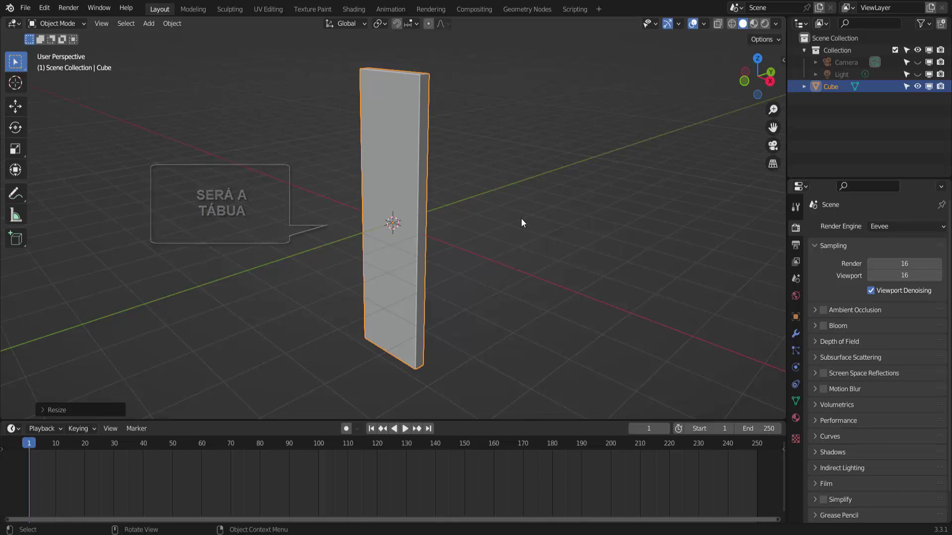
- Rotate the board 90° around X so it lies flat
key("r")
key("x")
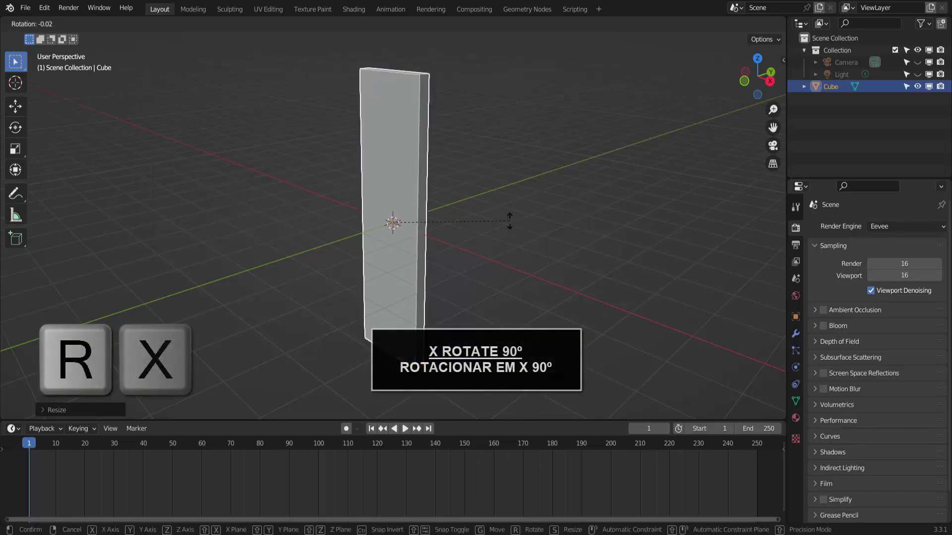
key("9")
key("0")
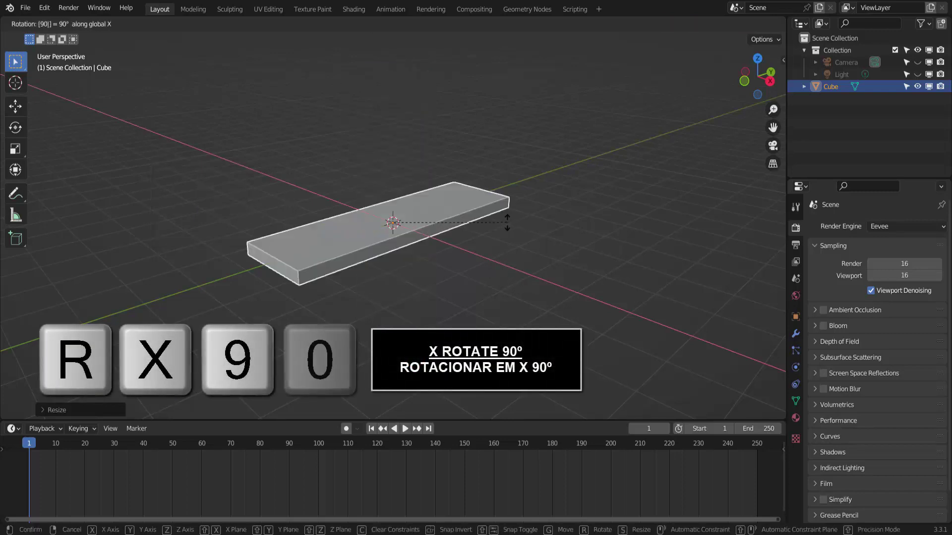
left_click(504, 225)
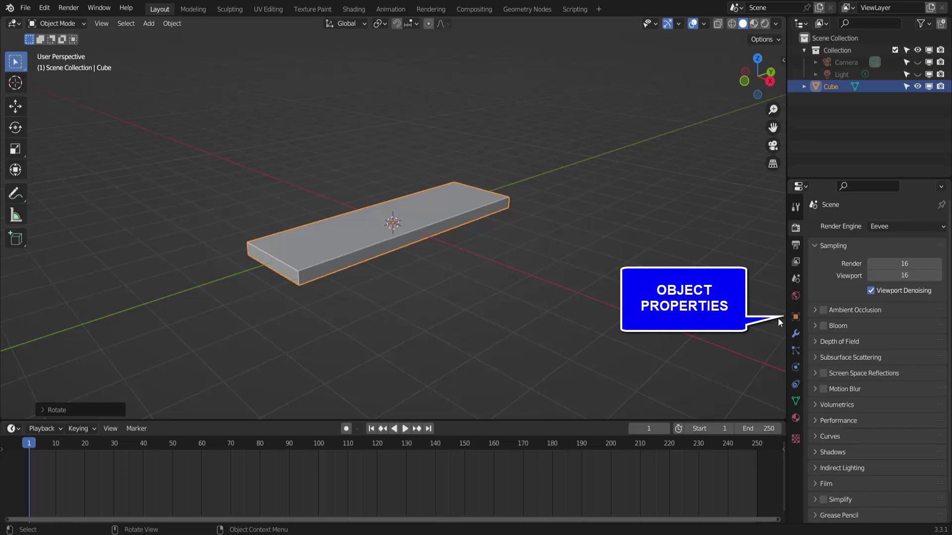
- Set the plank's Location Z to 2 m in Object Properties
left_click(794, 318)
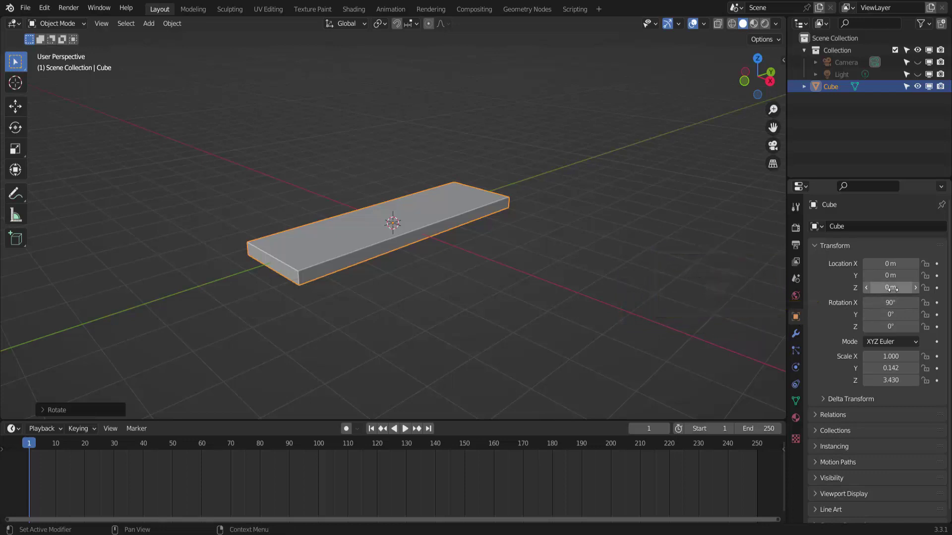
left_click(877, 288)
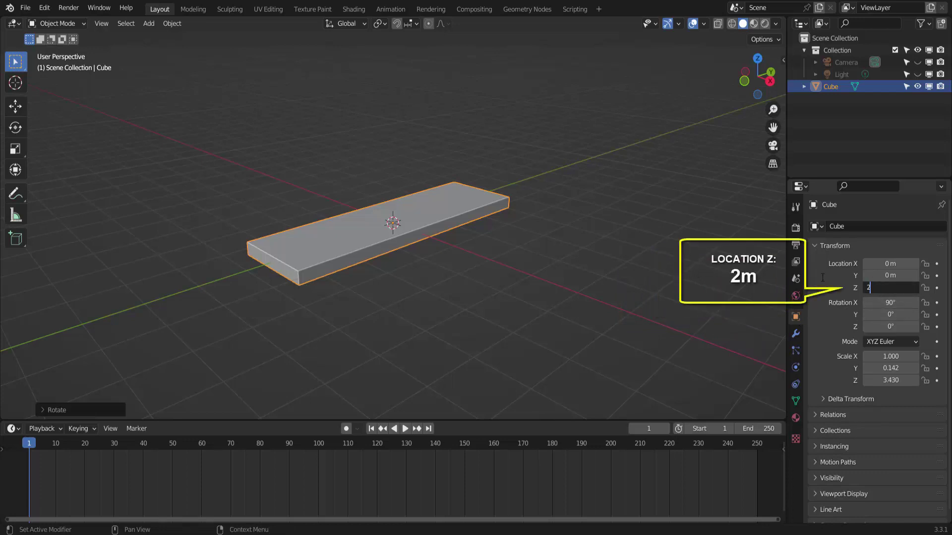
key("Return")
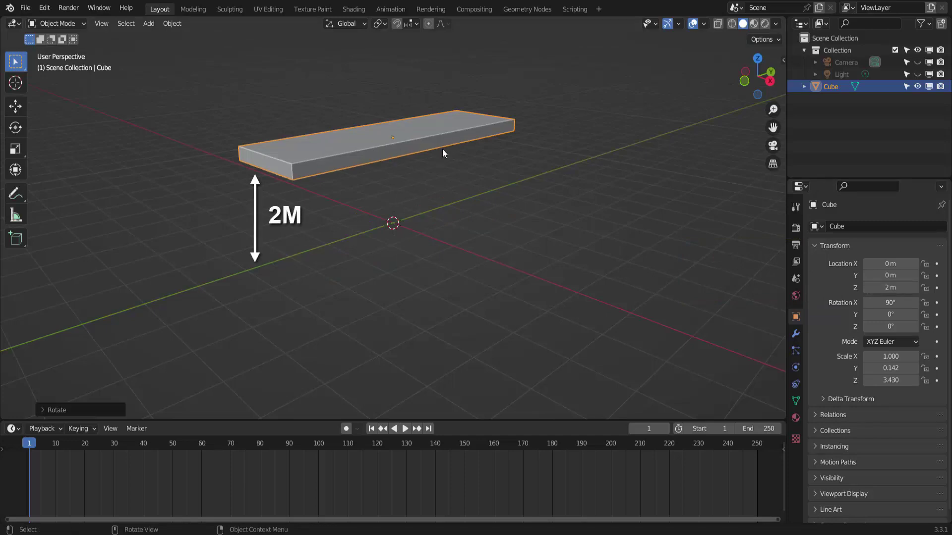
middle_click_drag(454, 182, 436, 186)
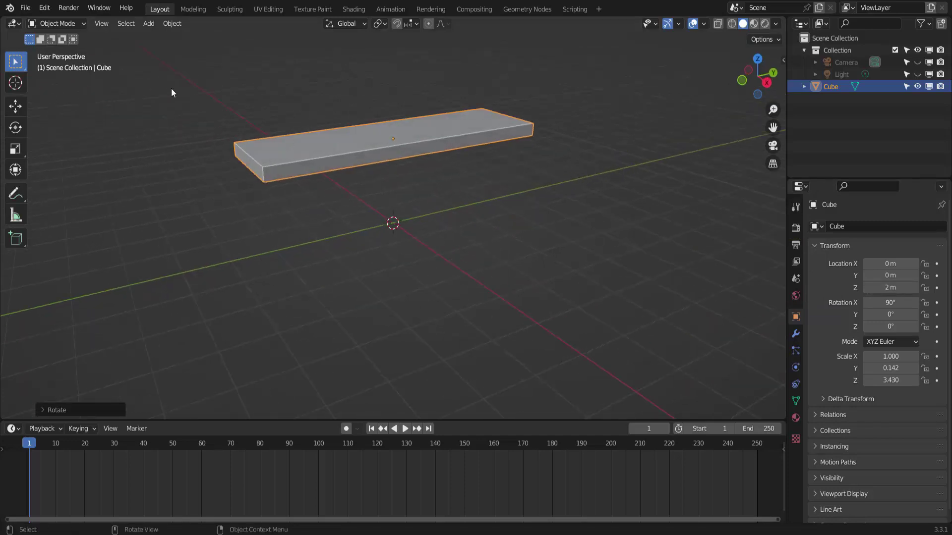
- In Edit Mode, add 84 evenly spaced edge loops along the plank
left_click(56, 23)
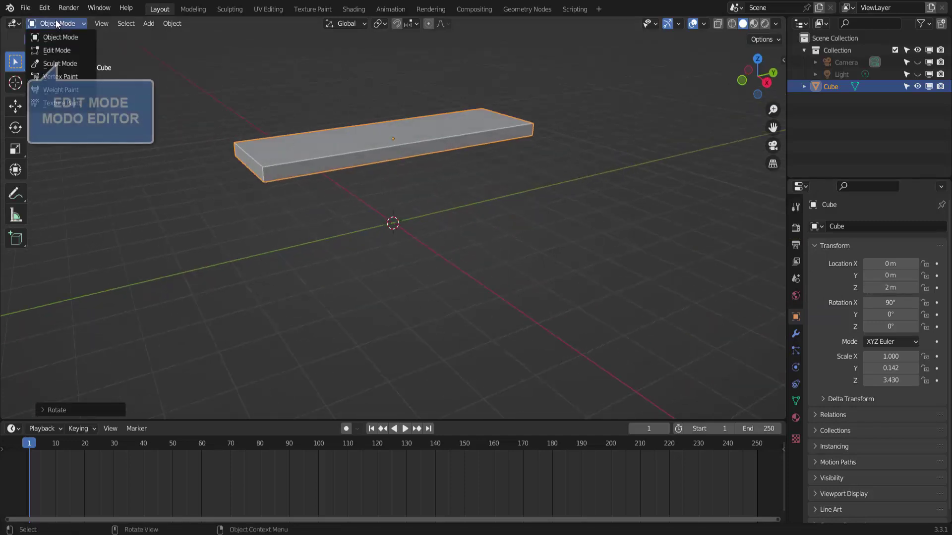
left_click(56, 47)
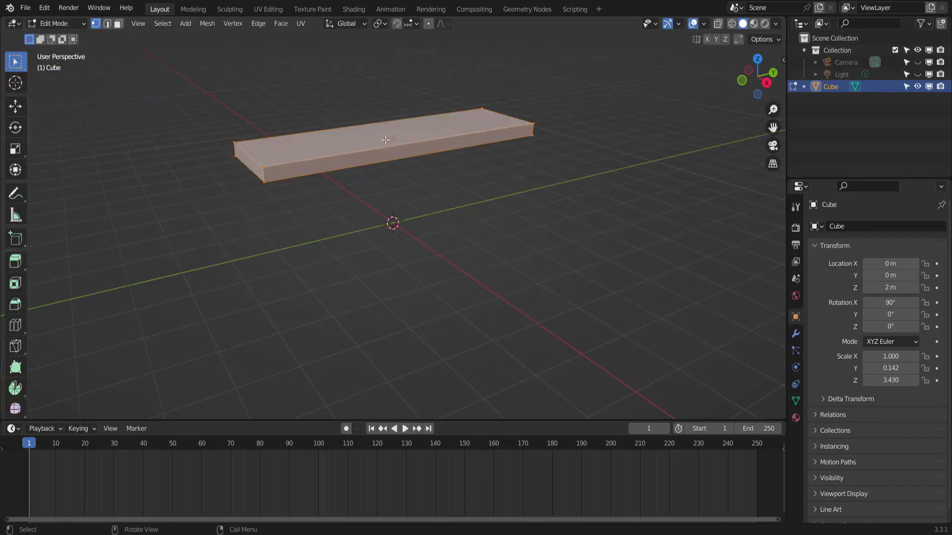
key("ctrl+r")
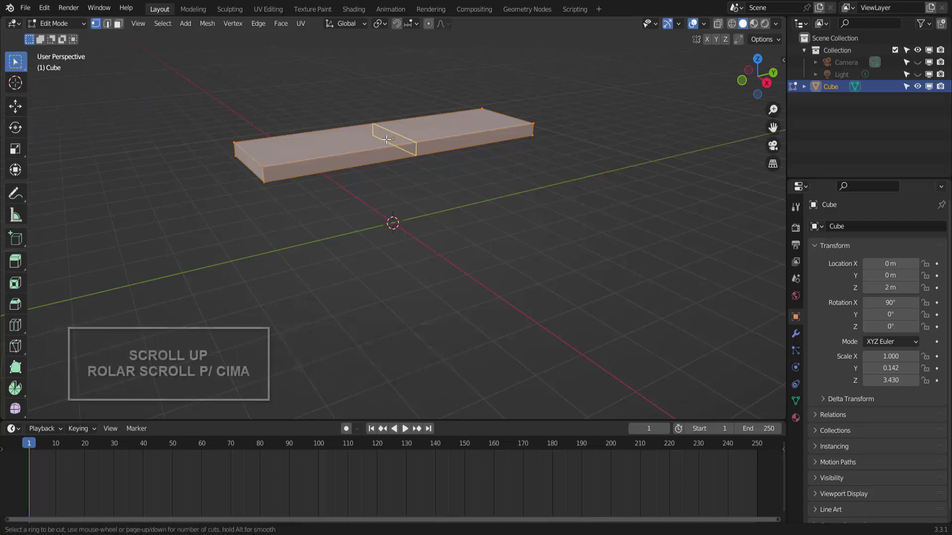
scroll(386, 139, "up", 4)
scroll(387, 139, "up", 5)
scroll(388, 140, "up", 5)
scroll(388, 140, "up", 7)
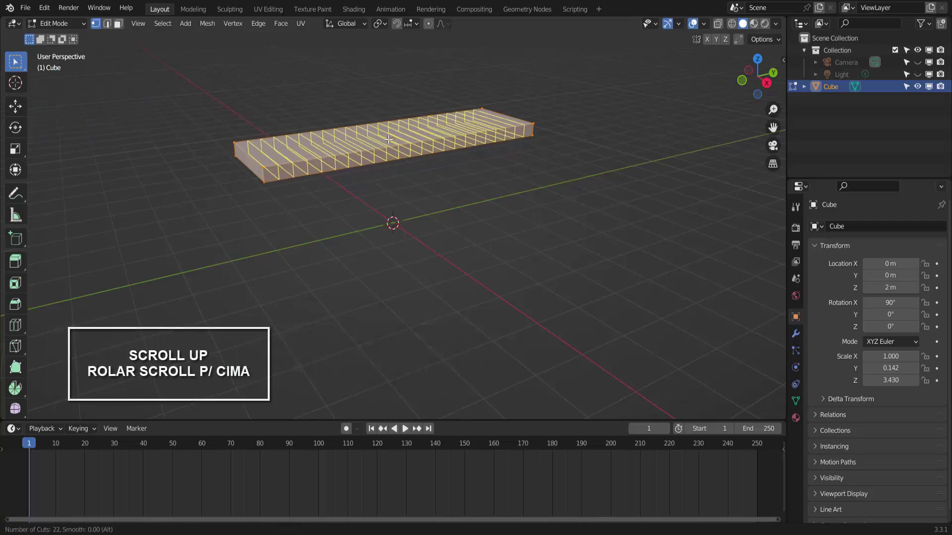
scroll(389, 140, "up", 8)
scroll(389, 140, "up", 8)
scroll(390, 140, "up", 8)
scroll(390, 139, "up", 7)
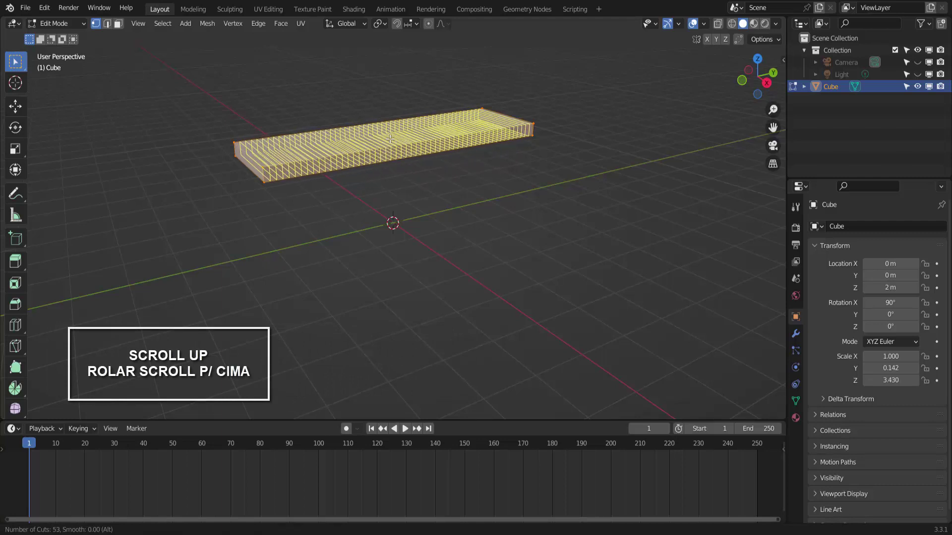
scroll(390, 139, "up", 8)
scroll(390, 139, "up", 8)
scroll(390, 140, "up", 8)
scroll(391, 139, "up", 7)
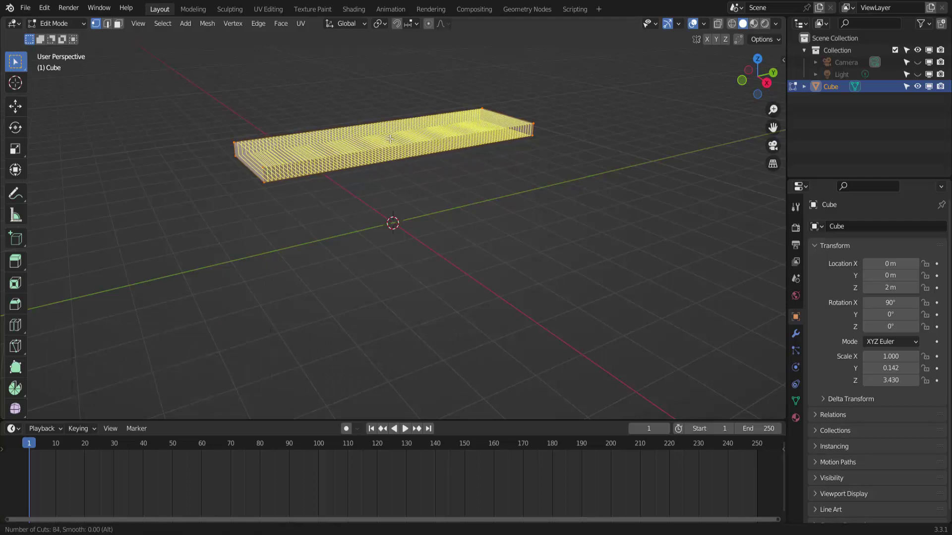
left_click(390, 140)
left_click(482, 137)
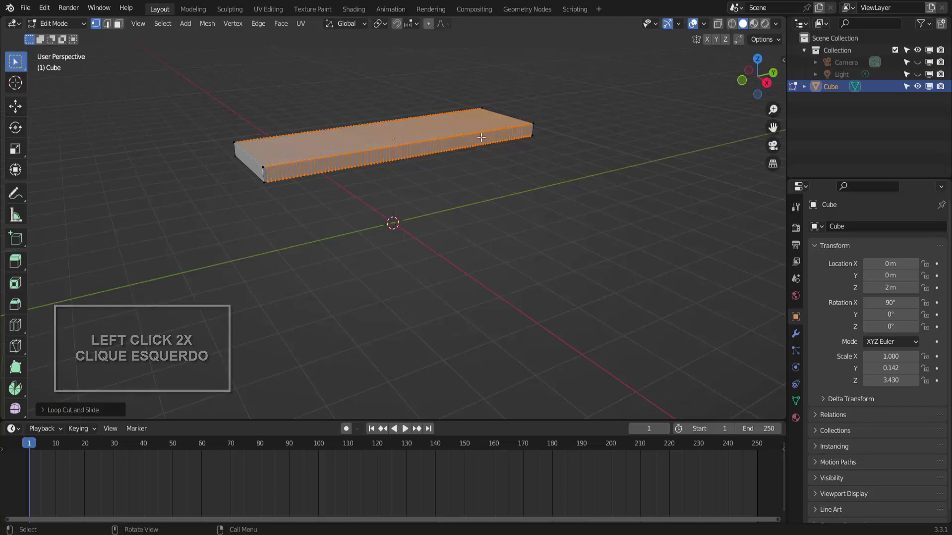
- View the plank side-on in wireframe shading with all vertices deselected
left_click(766, 85)
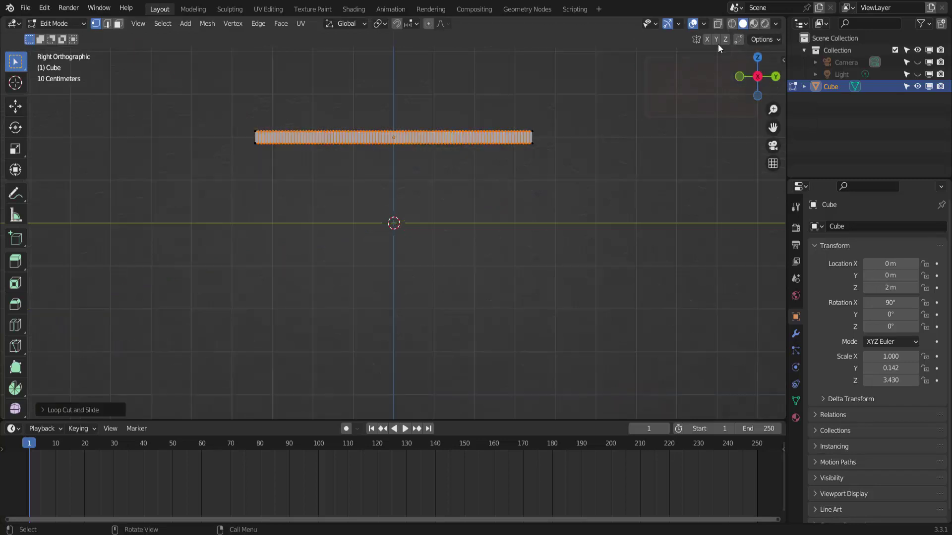
left_click(732, 24)
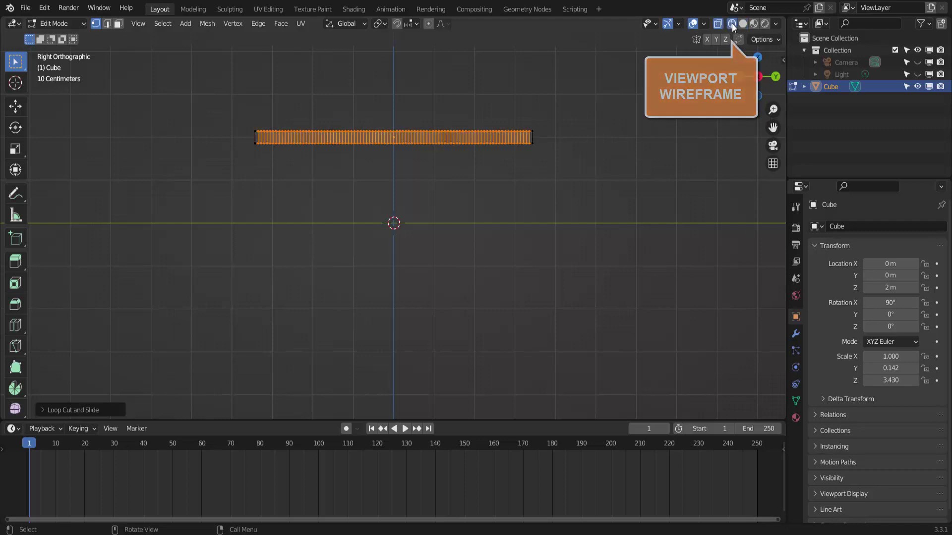
left_click(540, 85)
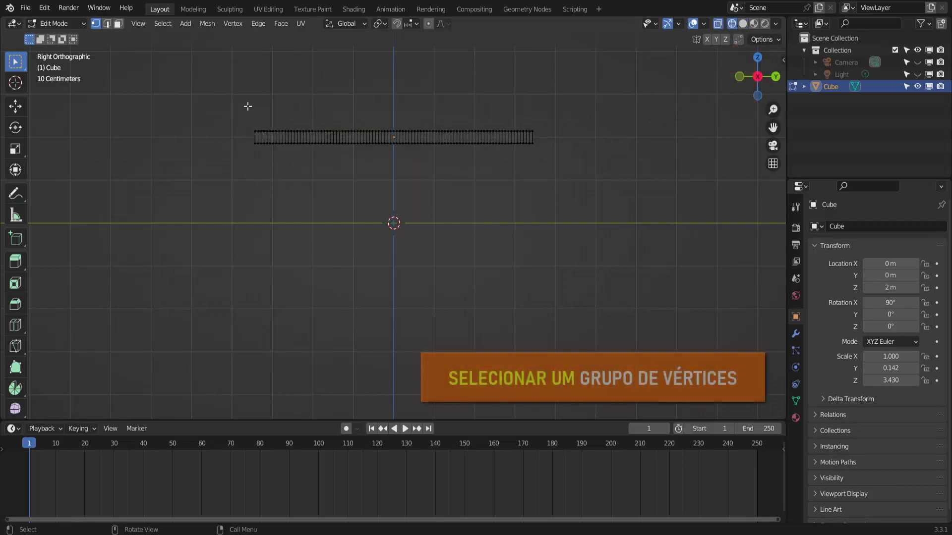
- Box-select the plank's left-end vertices and add a new vertex group
mouse_move(217, 105)
left_mouse_down()
mouse_move(310, 163)
mouse_move(354, 176)
left_mouse_up()
mouse_move(299, 117)
middle_mouse_down()
mouse_move(306, 145)
mouse_move(329, 153)
middle_mouse_up()
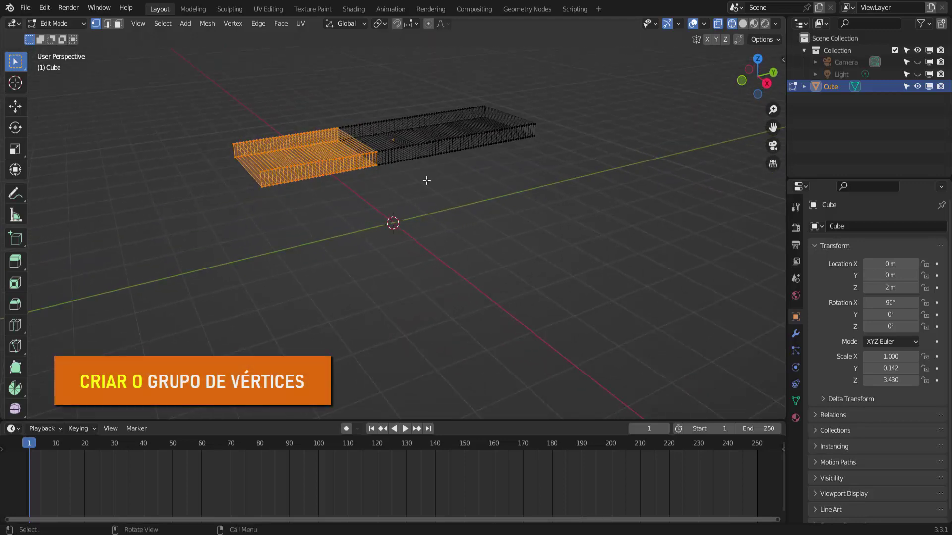
left_click(796, 401)
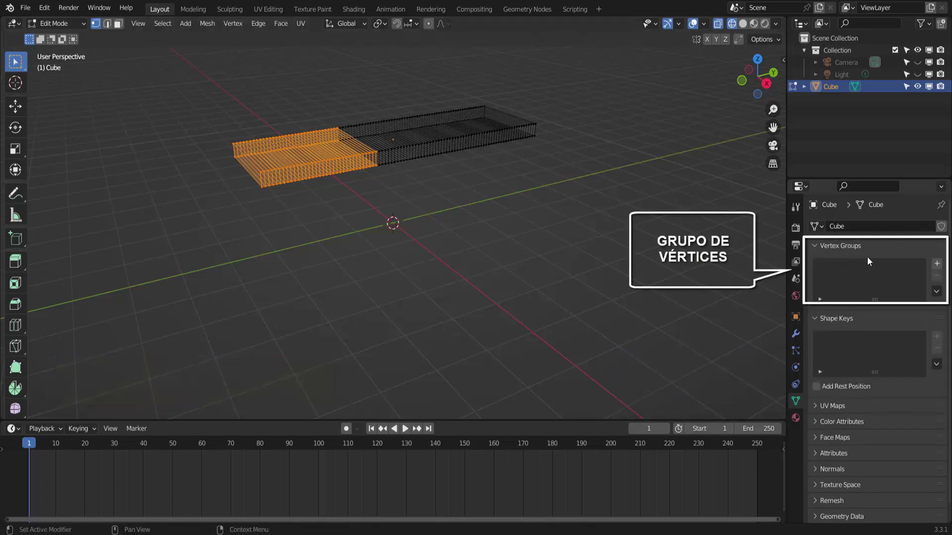
left_click(937, 264)
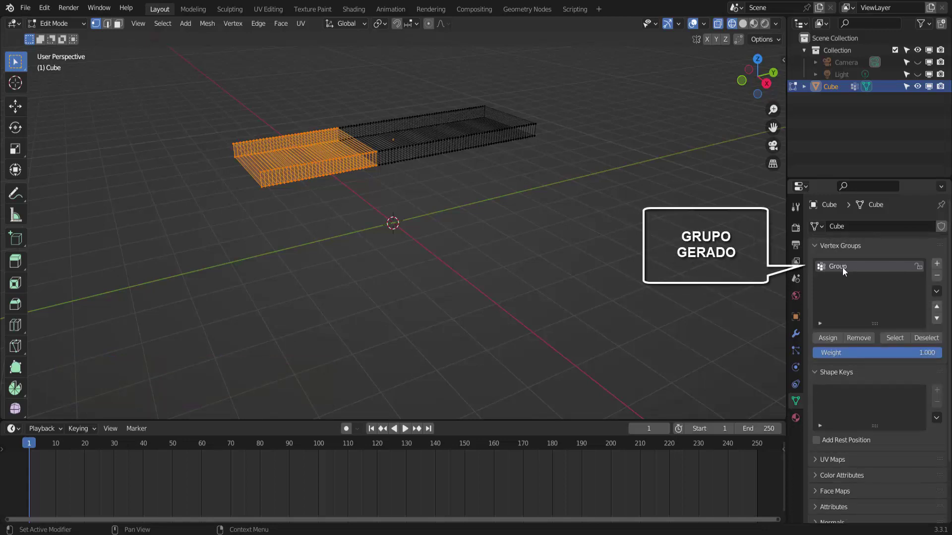
- Rename the vertex group to 'dobra' and assign the selected vertices to it
double_click(841, 267)
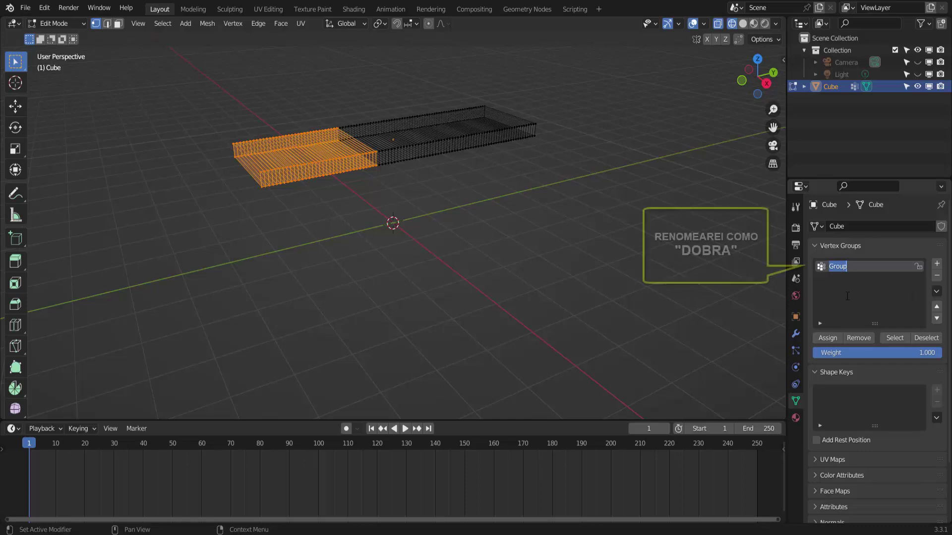
type("dobra")
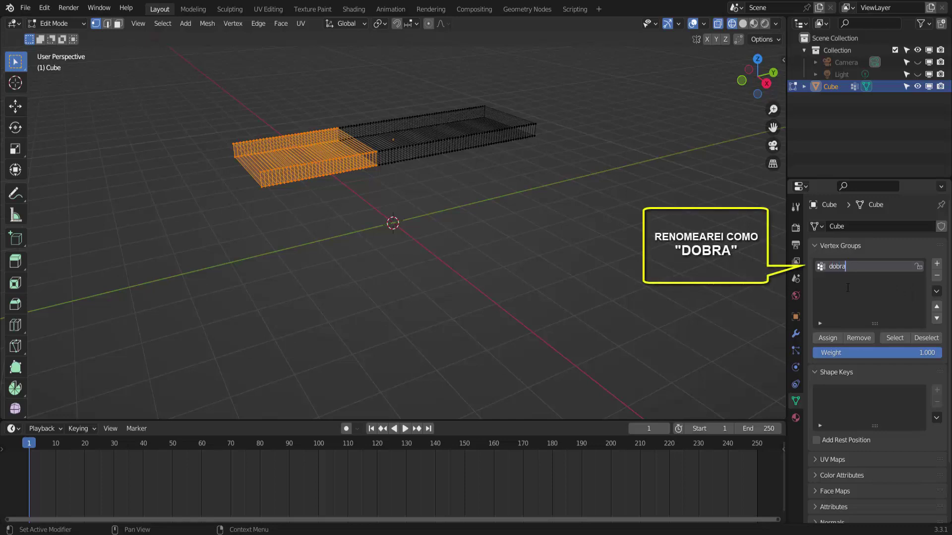
key("Return")
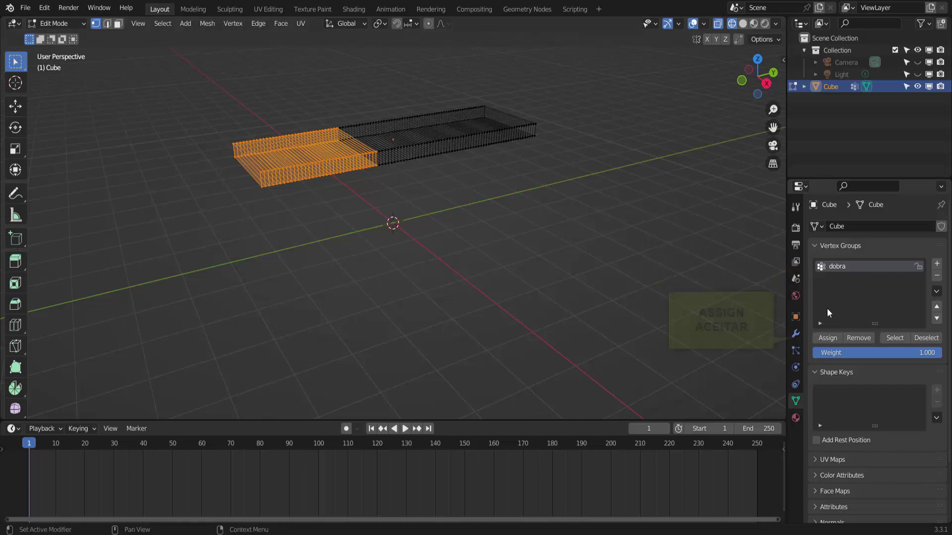
left_click(828, 337)
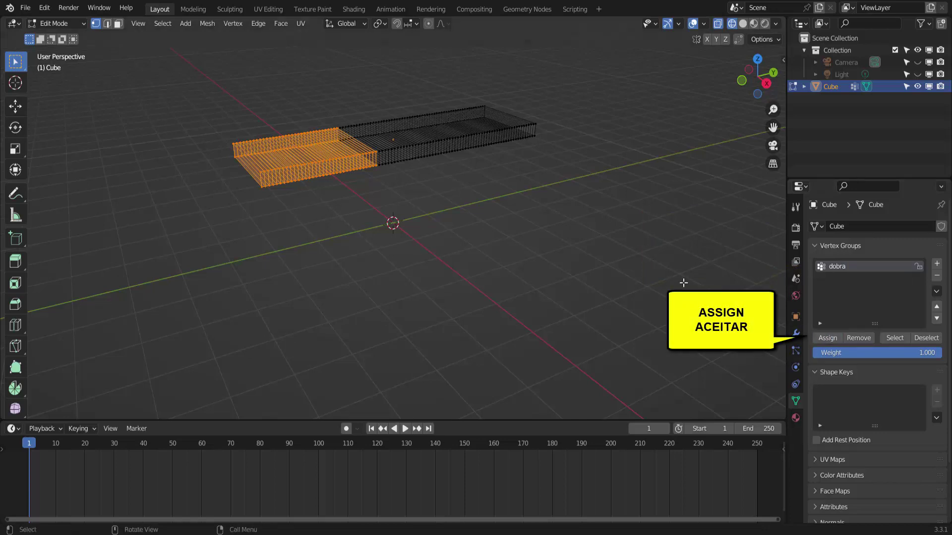
left_click(59, 23)
- Back in Object Mode with solid shading, add a Sphere Empty scaled to about 0.37
left_click(53, 37)
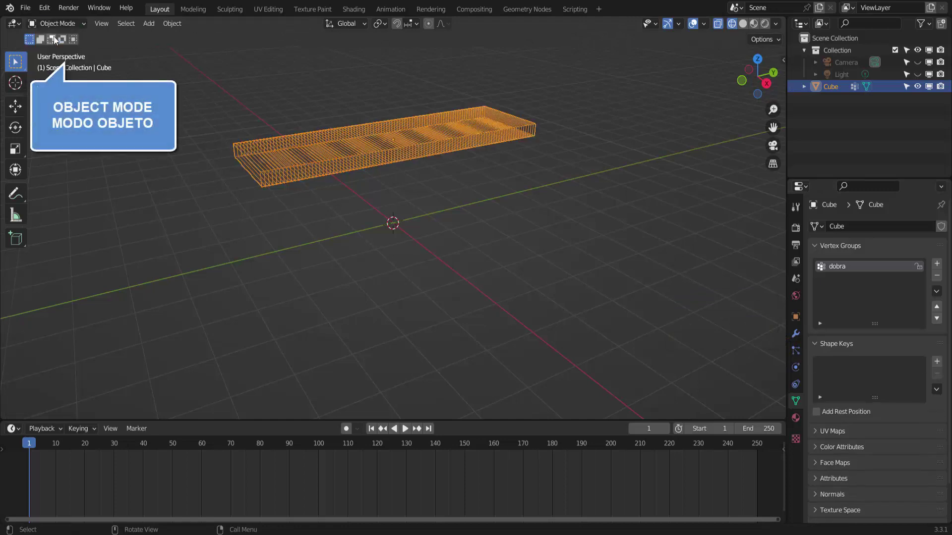
left_click(743, 27)
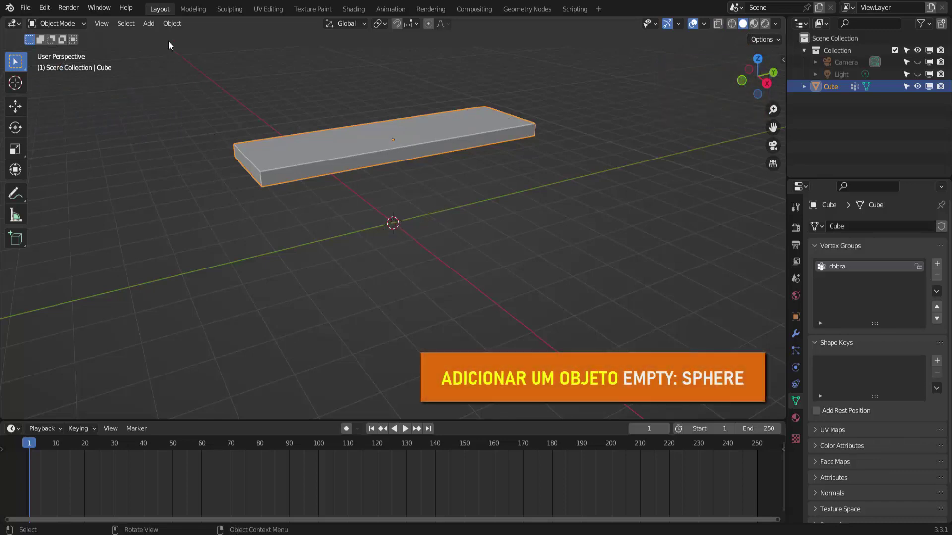
left_click(149, 24)
mouse_move(165, 156)
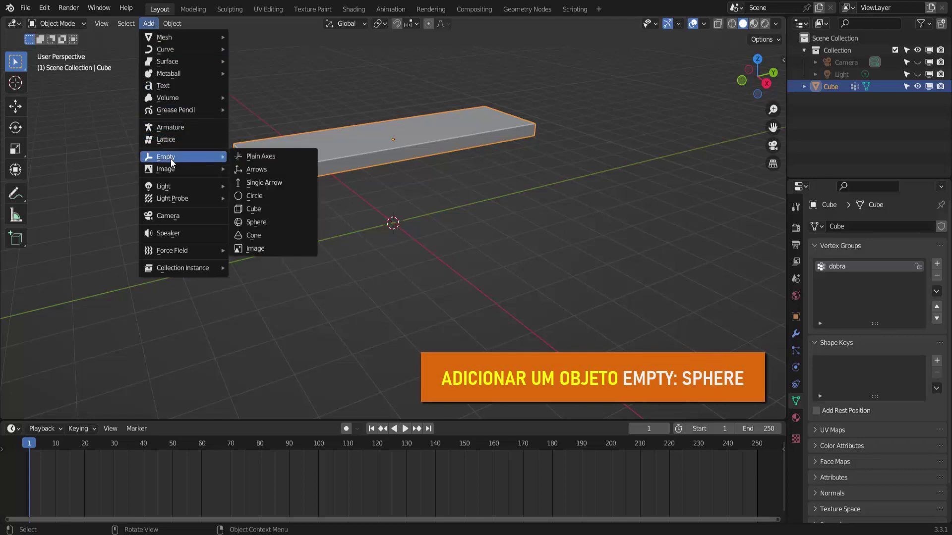
left_click(258, 222)
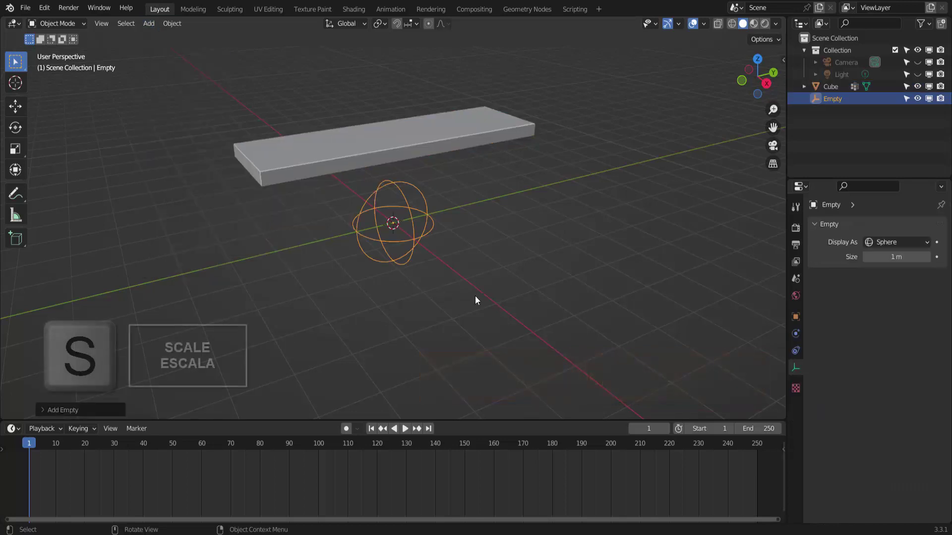
key("s")
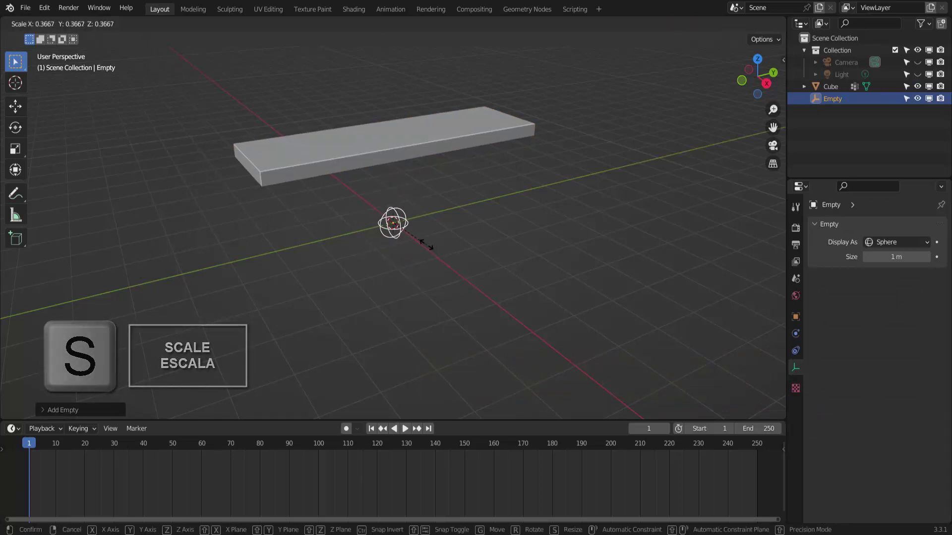
left_click(425, 244)
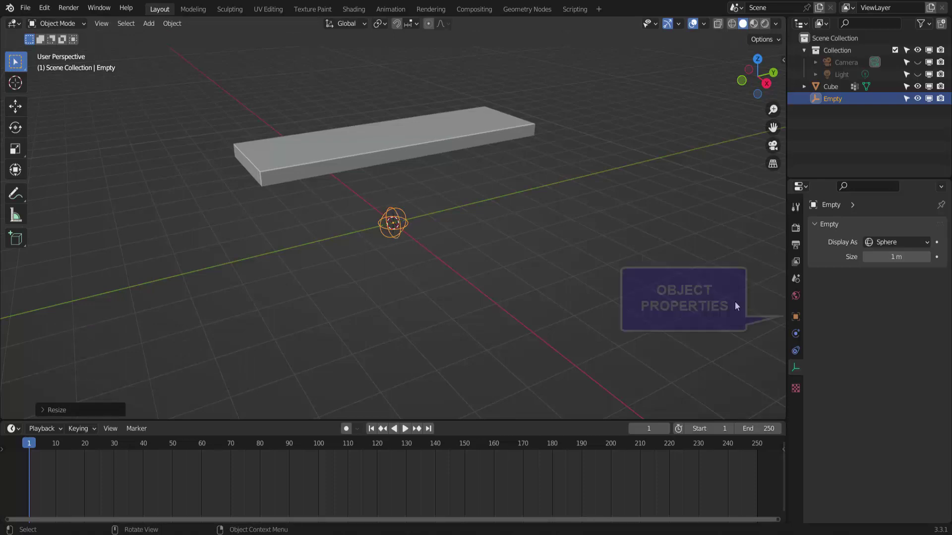
- Set the Empty's Location Z to 2 m and Rotation X to 90°
left_click(796, 317)
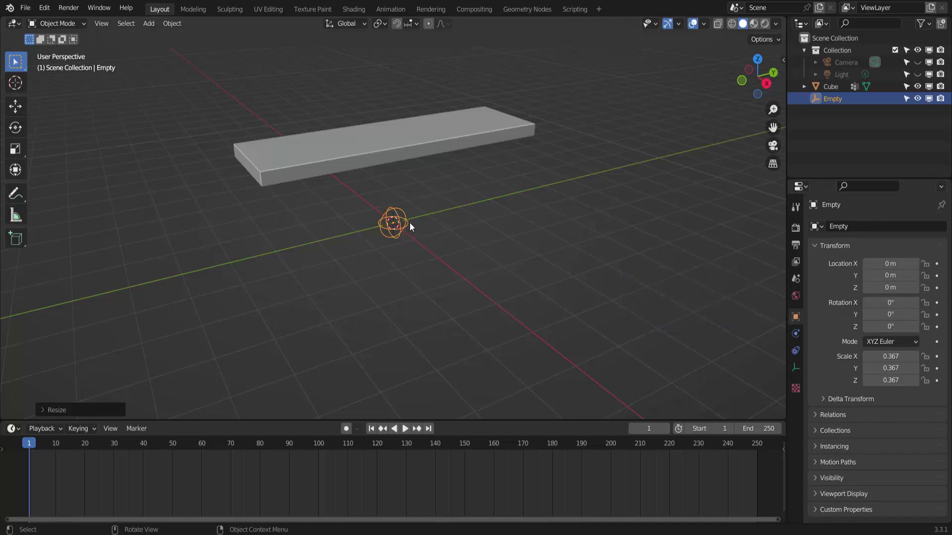
left_click(885, 286)
type("2")
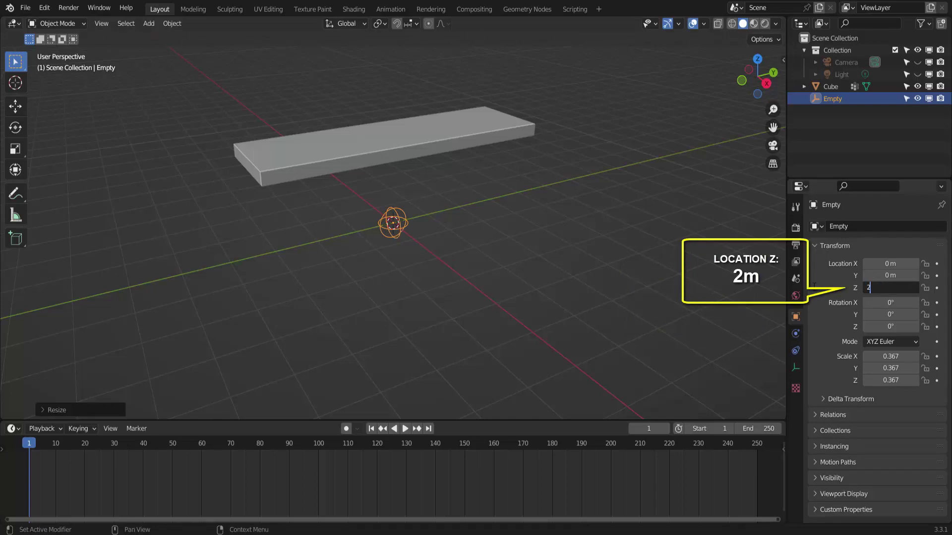
key("Return")
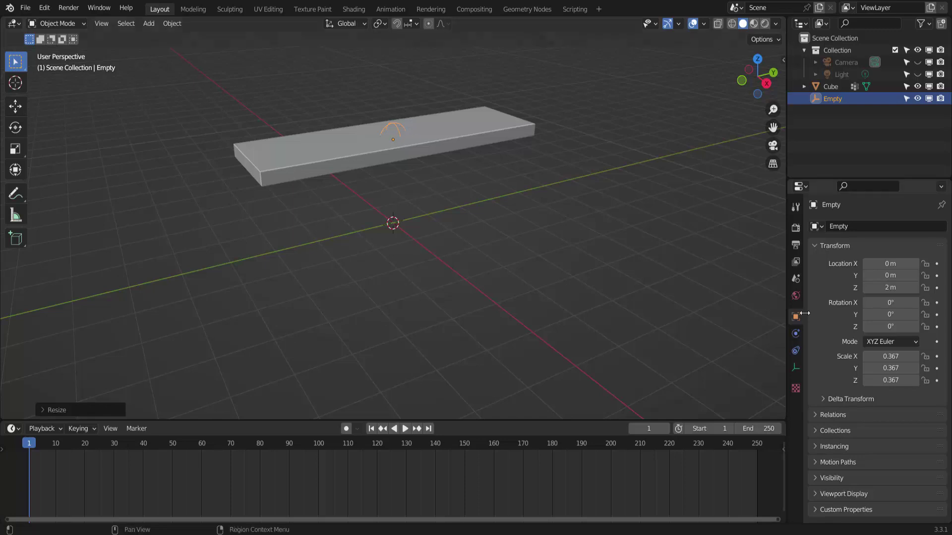
left_click(882, 303)
type("90")
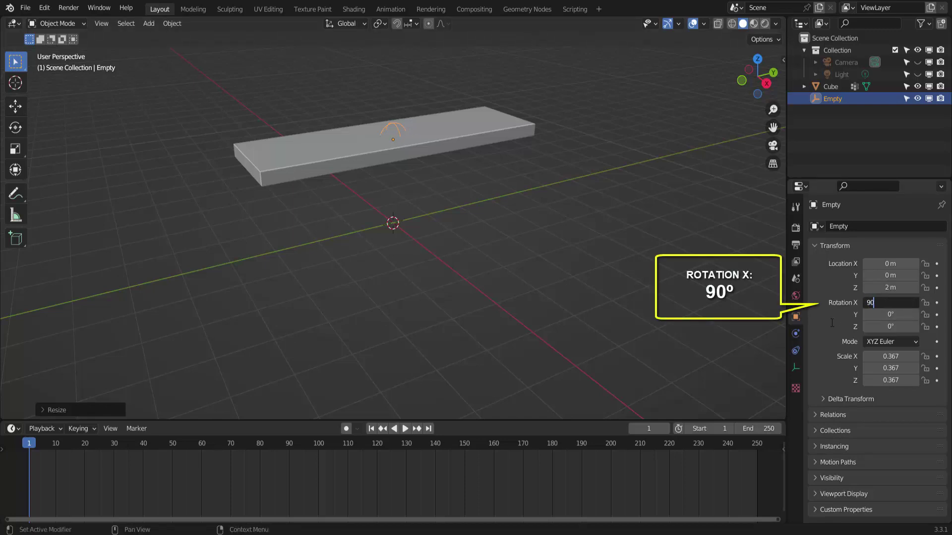
key("Return")
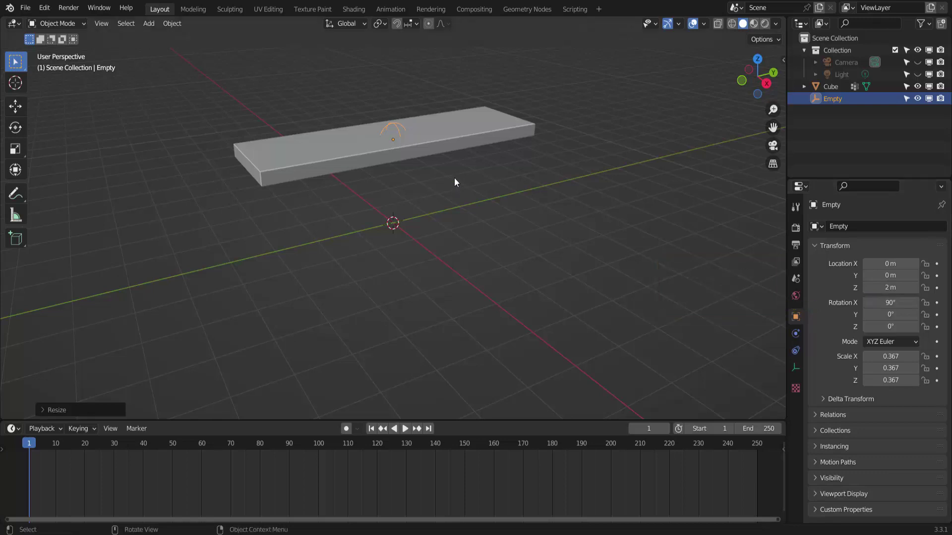
- Add a Simple Deform modifier to the plank, set to Bend with Empty as origin
left_click(508, 133)
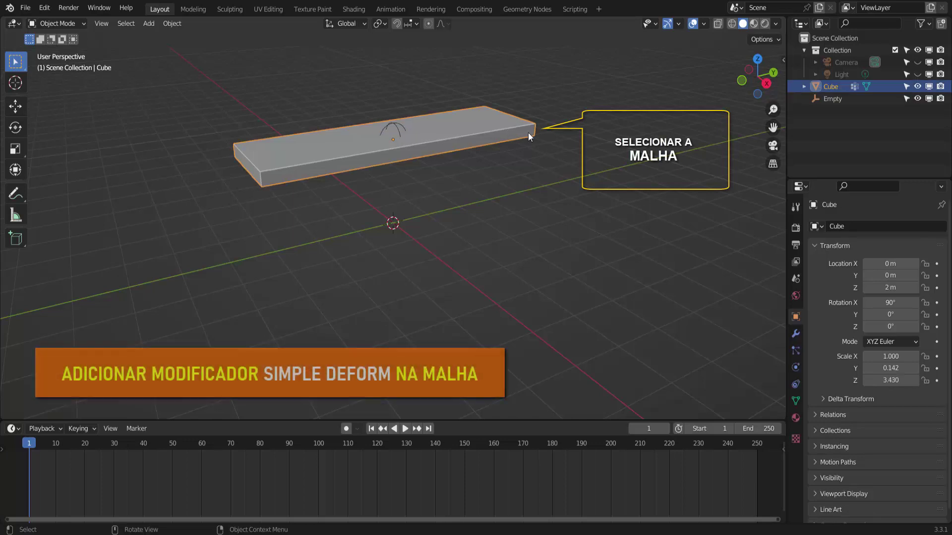
left_click(796, 335)
left_click(859, 227)
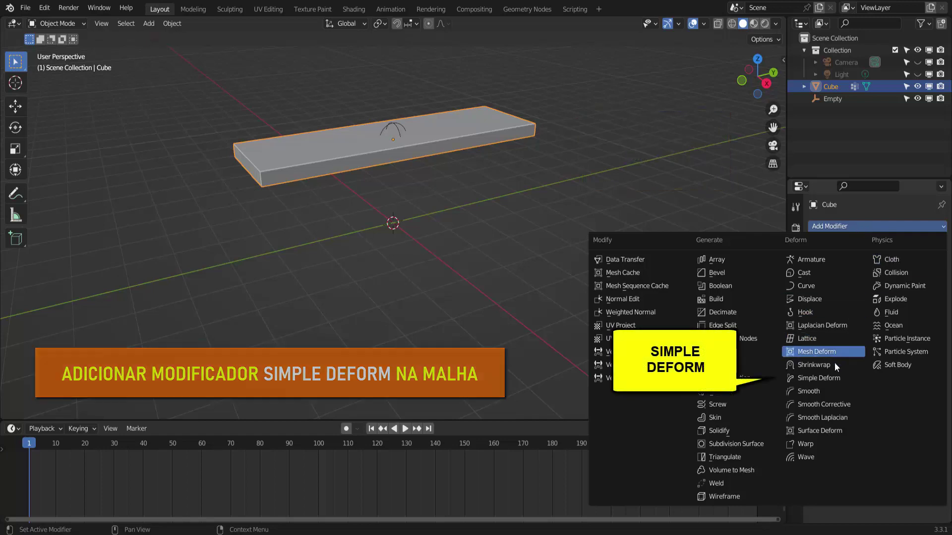
left_click(831, 377)
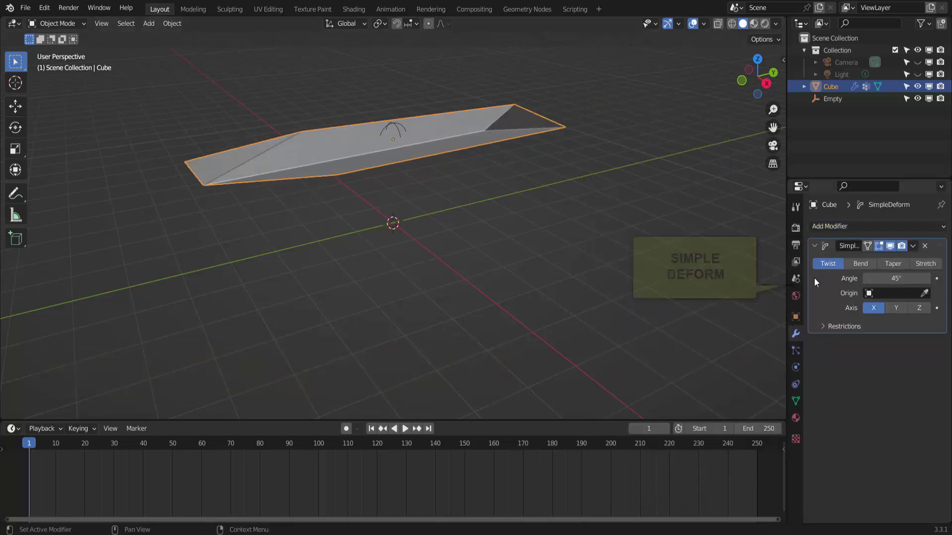
left_click(856, 264)
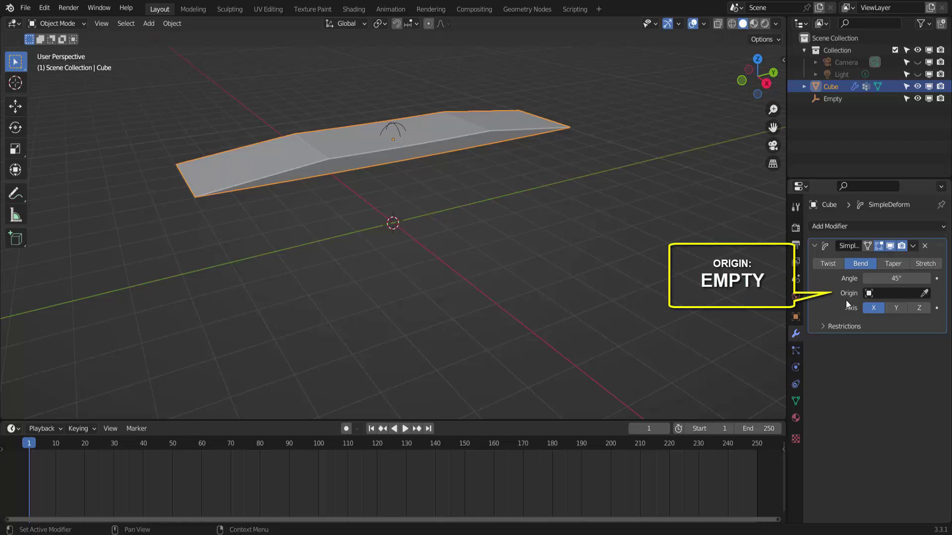
left_click(897, 292)
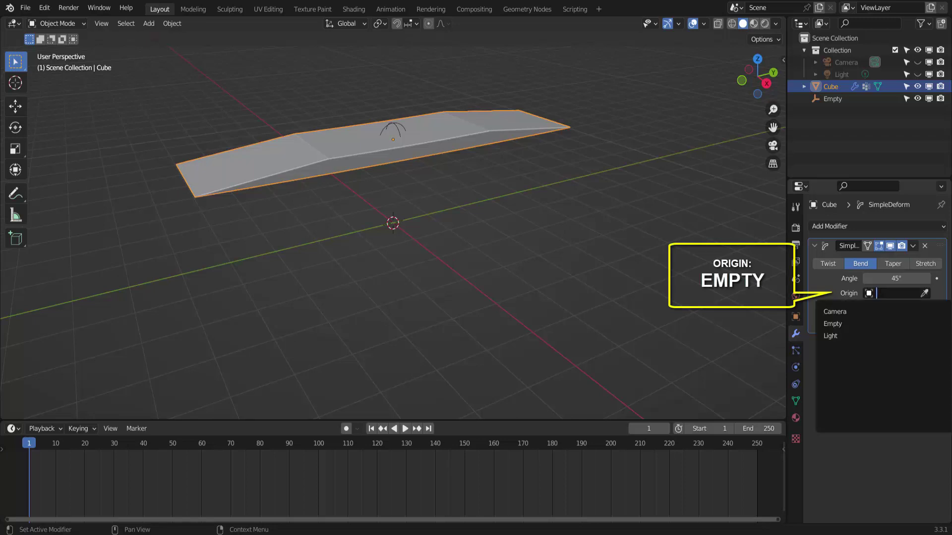
key("Down")
key("Down")
key("Return")
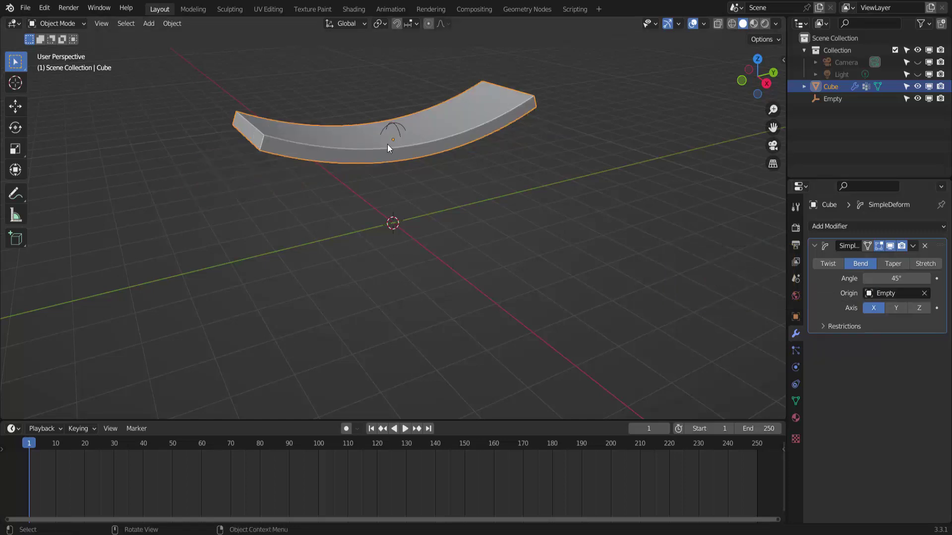
- Set the bend angle to 41.7° and restrict it to the 'dobra' vertex group
mouse_move(870, 279)
left_mouse_down()
mouse_move(902, 279)
mouse_move(882, 279)
mouse_move(891, 279)
left_mouse_up()
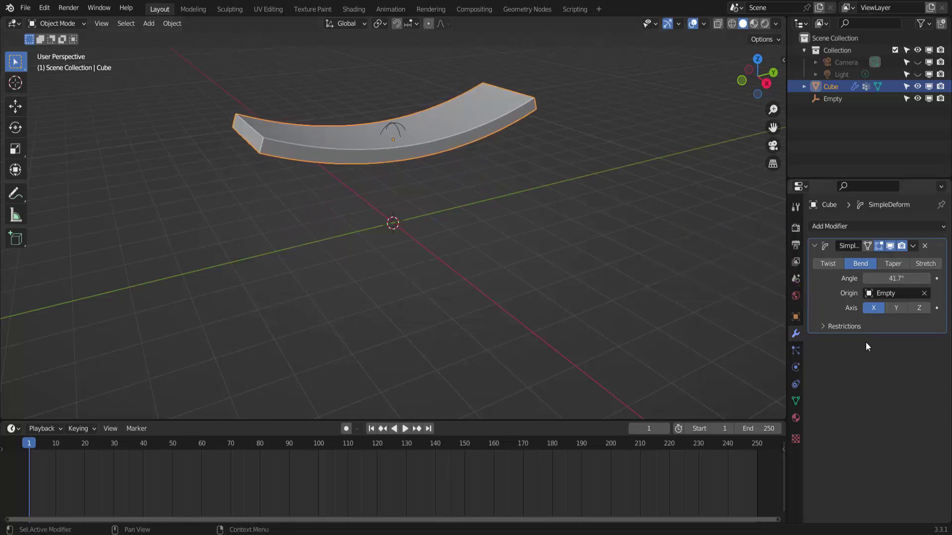
left_click(822, 327)
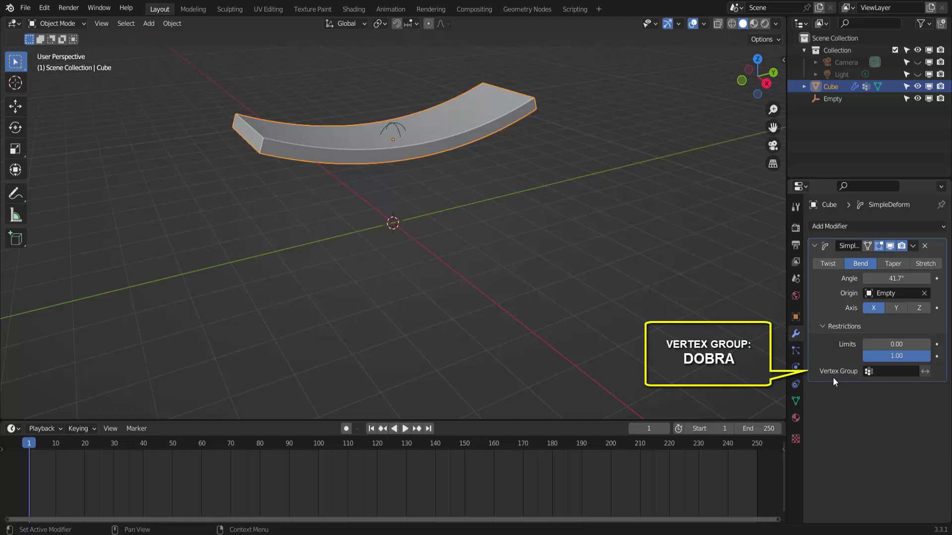
left_click(885, 373)
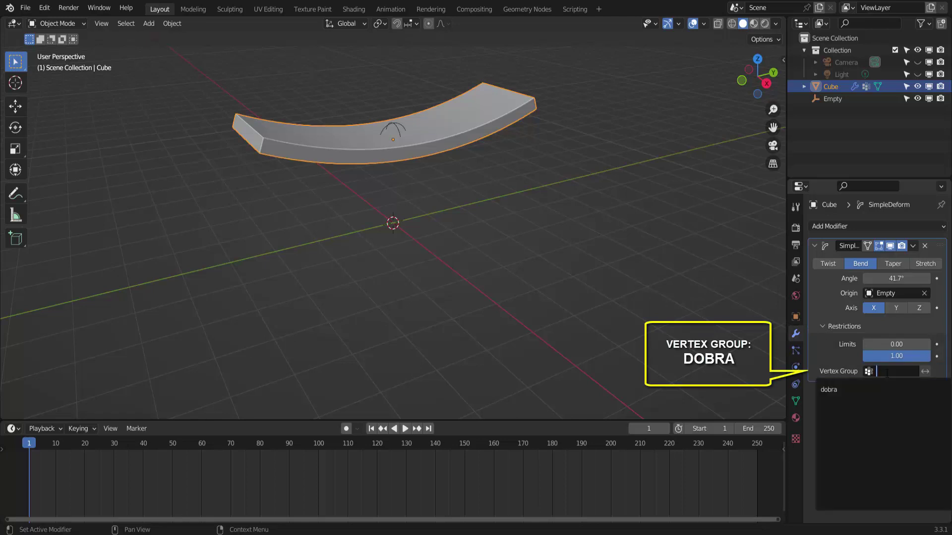
left_click(831, 390)
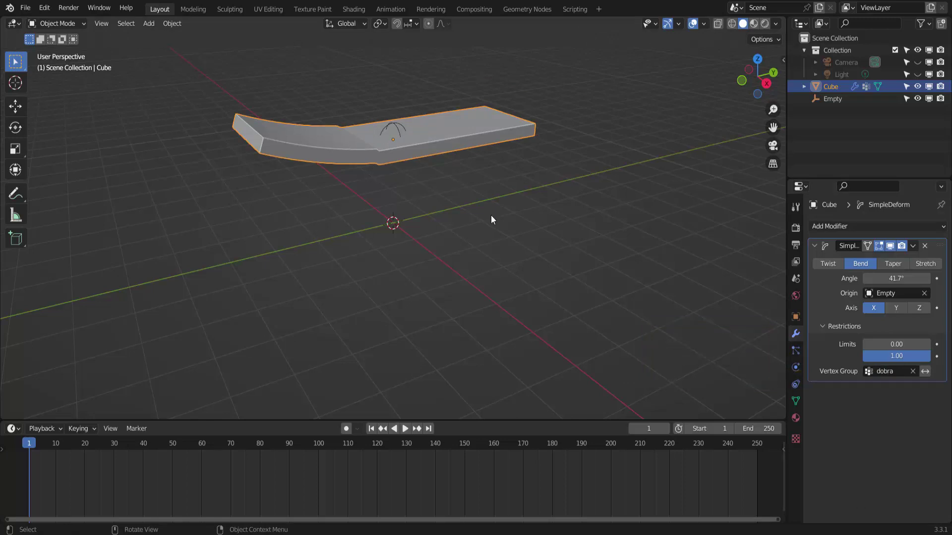
- Select the Empty and move it along Y to about -0.873 m
middle_click_drag(489, 218, 459, 231)
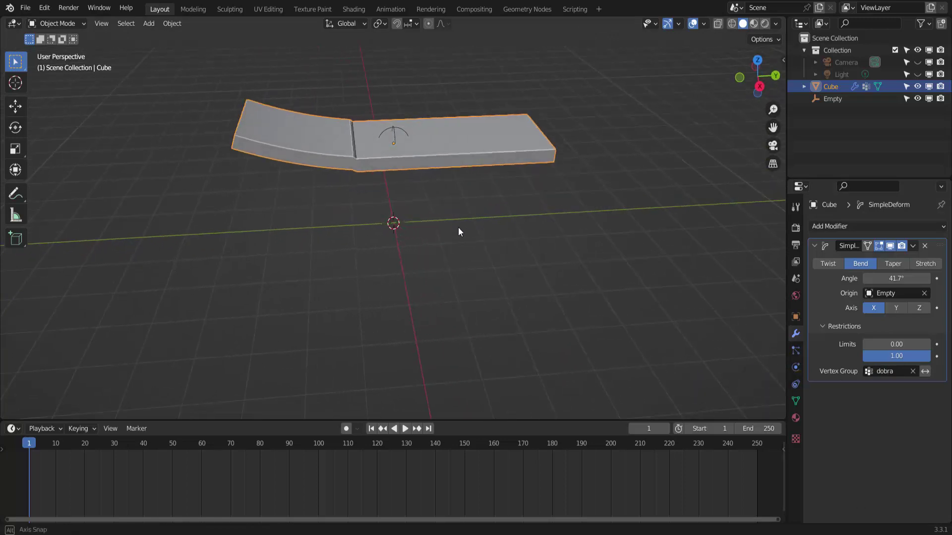
left_click(18, 107)
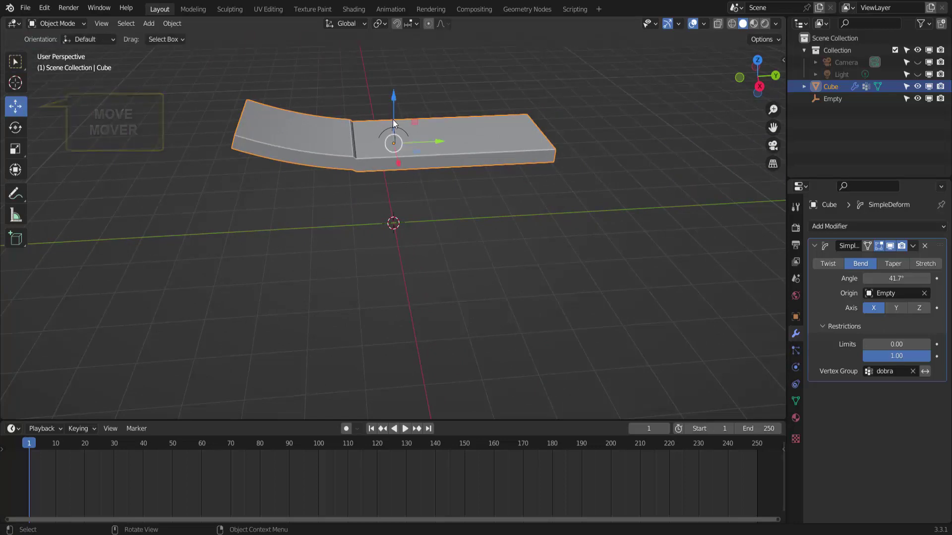
left_click(401, 130)
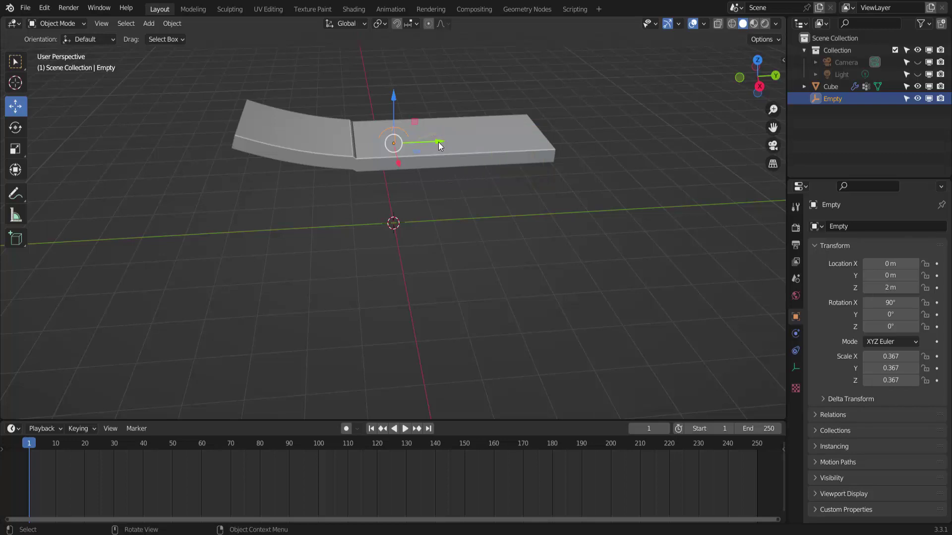
left_click_drag(438, 142, 398, 146)
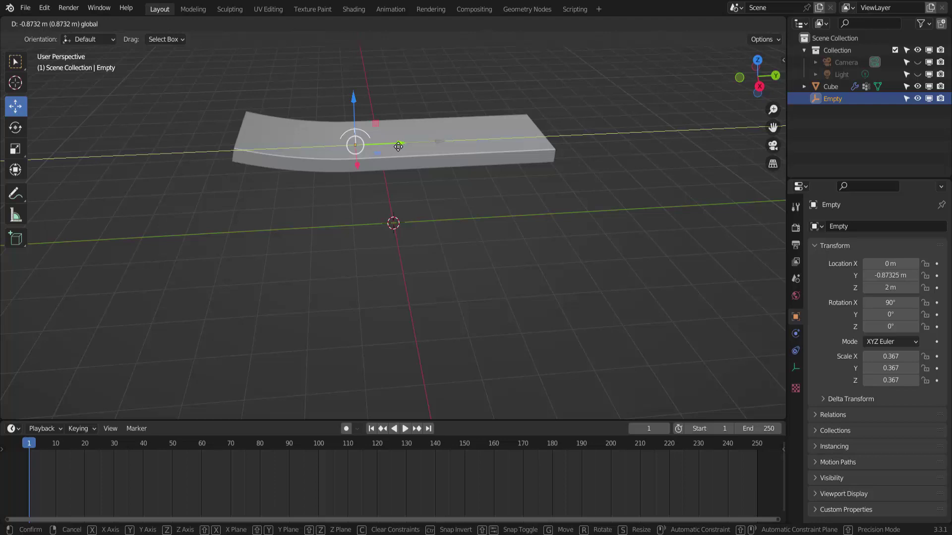
left_click_drag(398, 146, 398, 146)
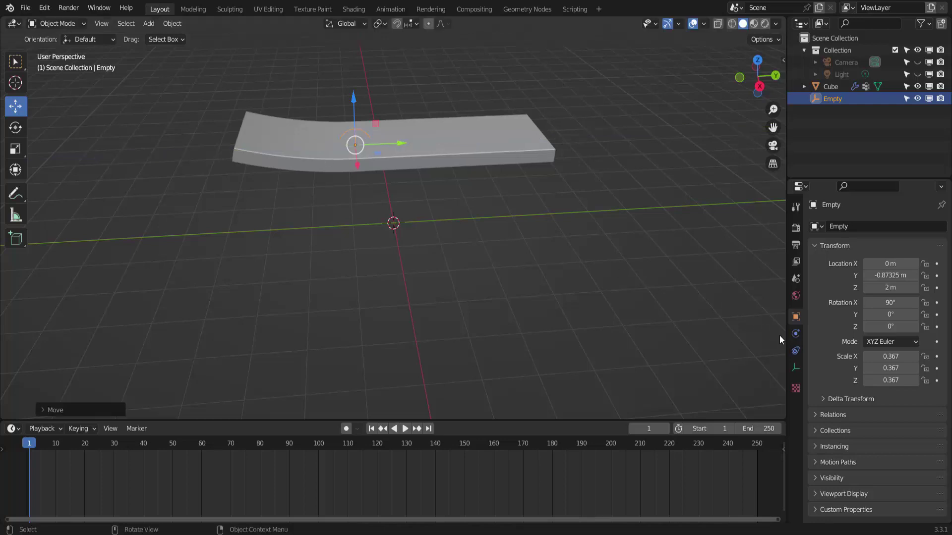
- Set the plank's bend limits to 0.36 and 0.73, with the angle at about 31.5°
left_click(504, 155)
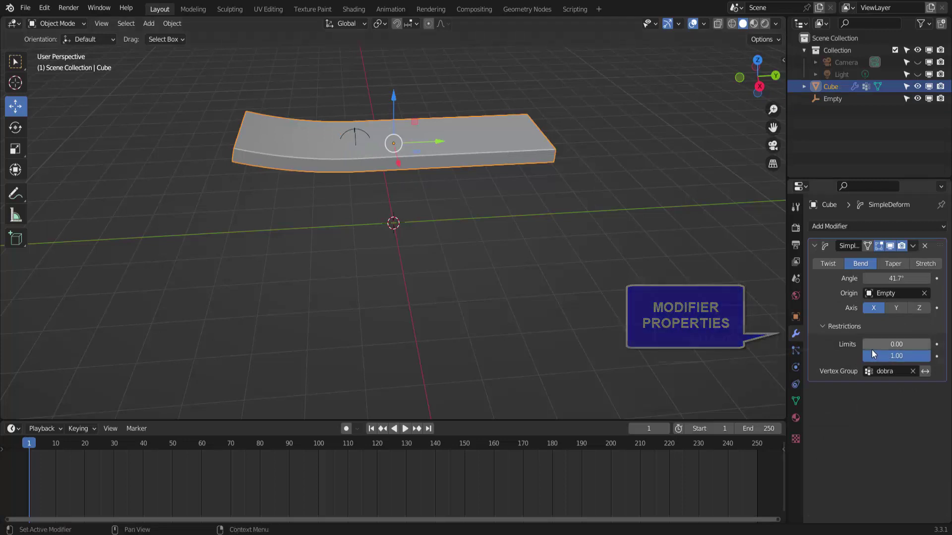
mouse_move(885, 344)
left_mouse_down()
mouse_move(905, 344)
mouse_move(886, 344)
left_mouse_up()
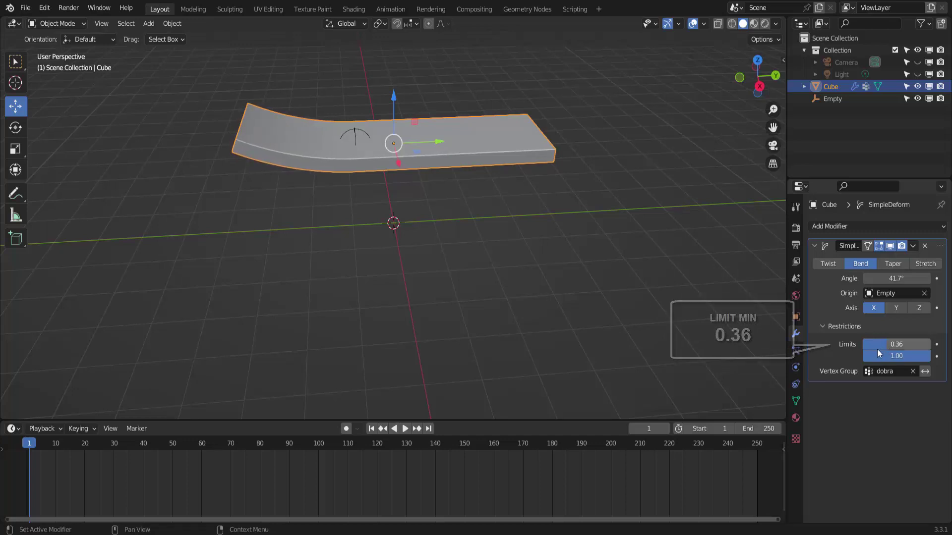
left_click_drag(899, 356, 887, 356)
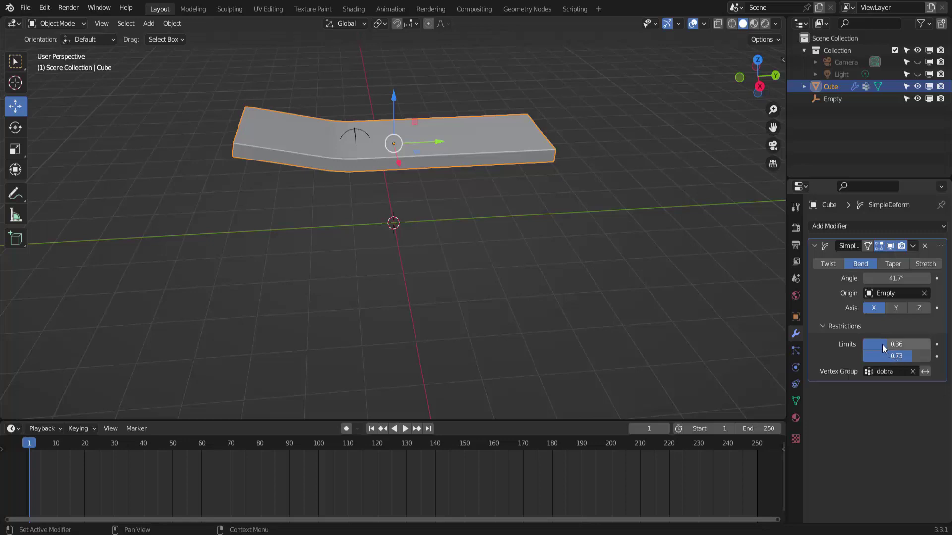
mouse_move(899, 278)
left_mouse_down()
mouse_move(942, 278)
mouse_move(877, 278)
left_mouse_up()
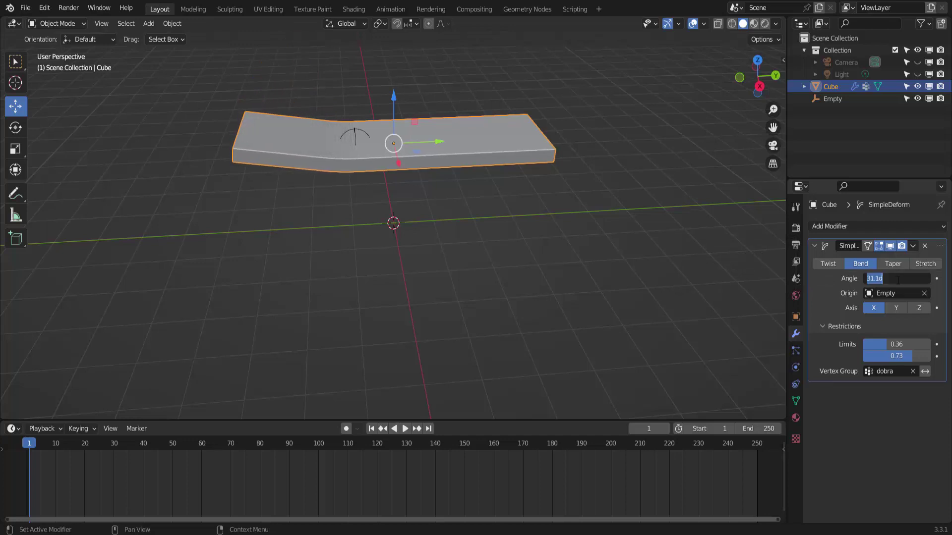
- Keyframe the bend angle at 0° on frame 50
type("0")
key("Return")
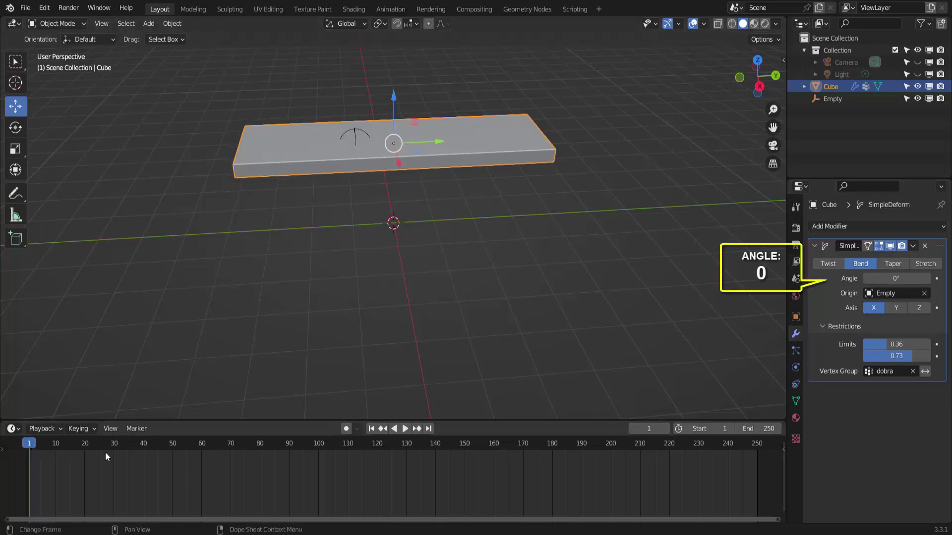
left_click(172, 443)
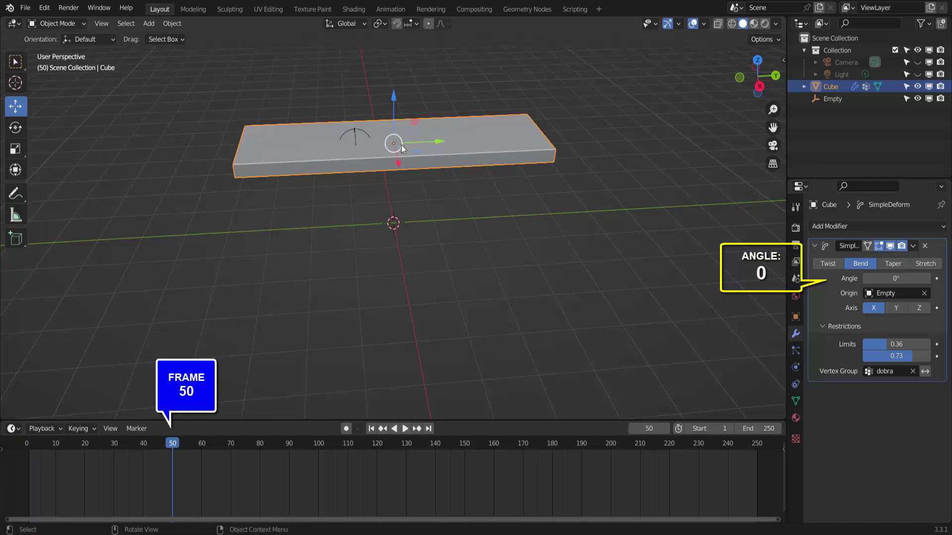
left_click(938, 279)
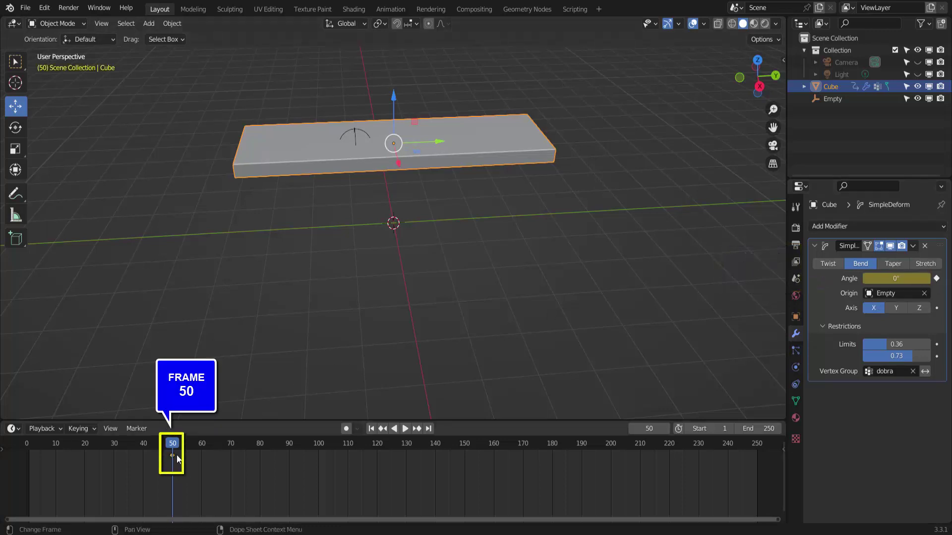
- Keyframe the bend angle at 360° on frame 100, folding the plank upward
left_click(318, 443)
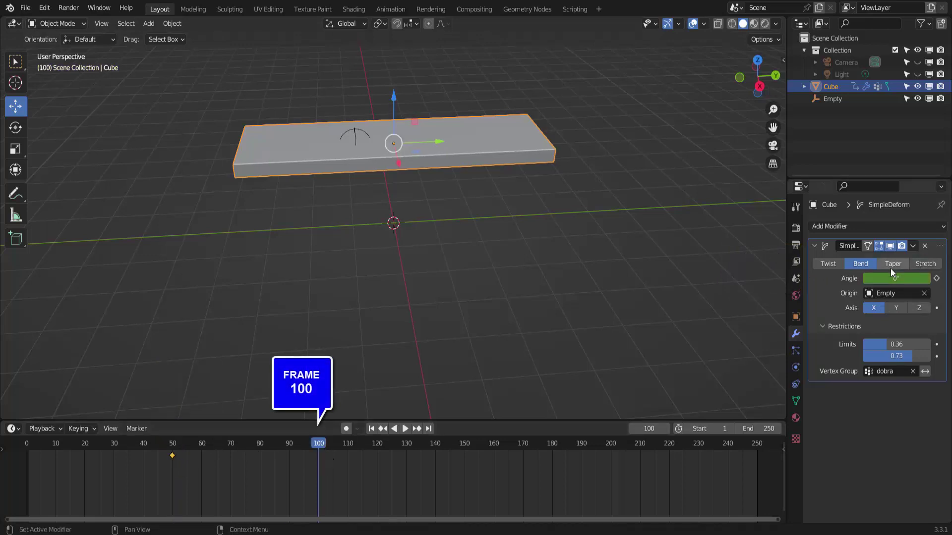
mouse_move(878, 278)
left_mouse_down()
mouse_move(907, 278)
mouse_move(843, 278)
mouse_move(942, 278)
left_mouse_up()
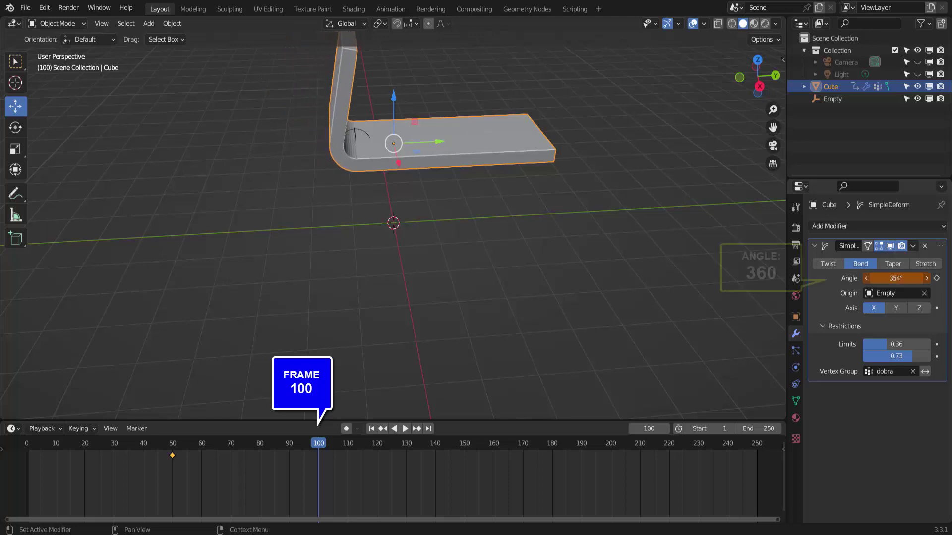
left_click(936, 279)
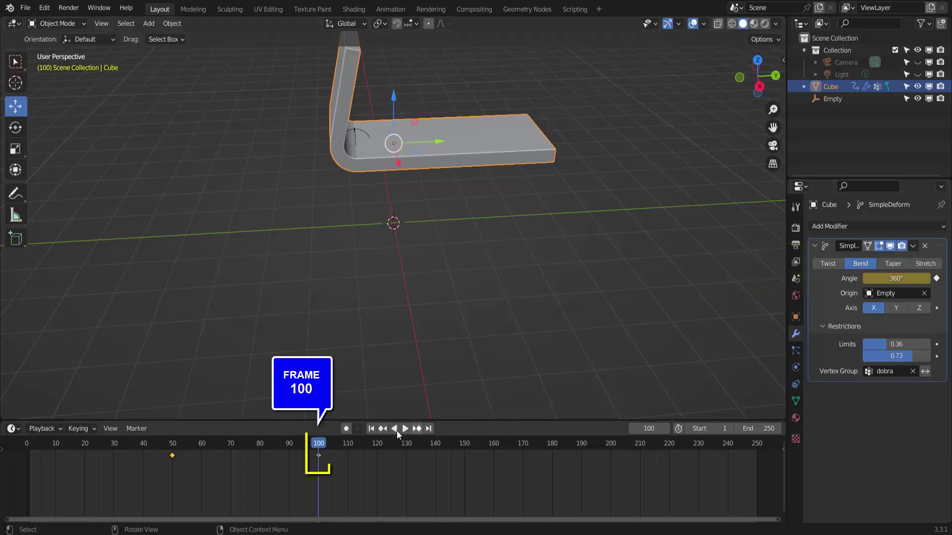
- Play the bend animation, then return to frame 1 and set the angle to -246°
left_click(371, 429)
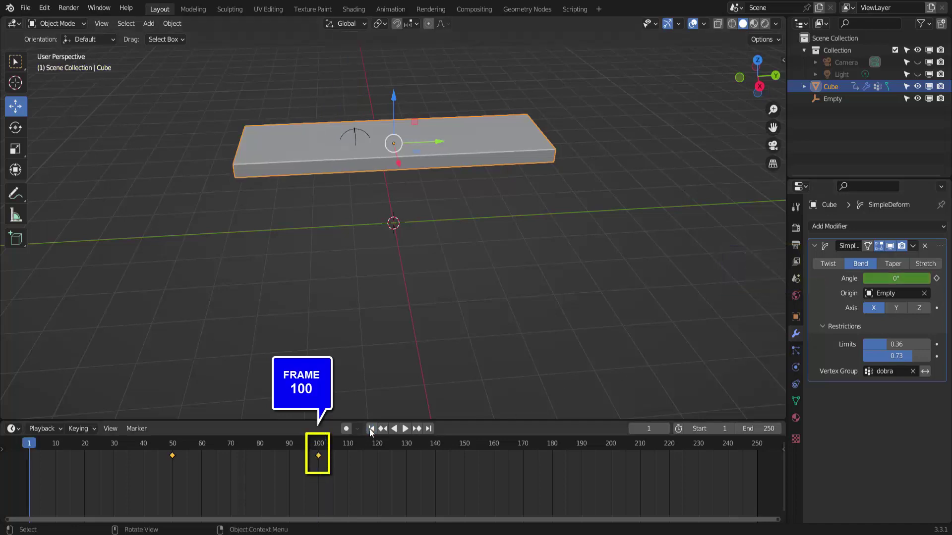
left_click(405, 429)
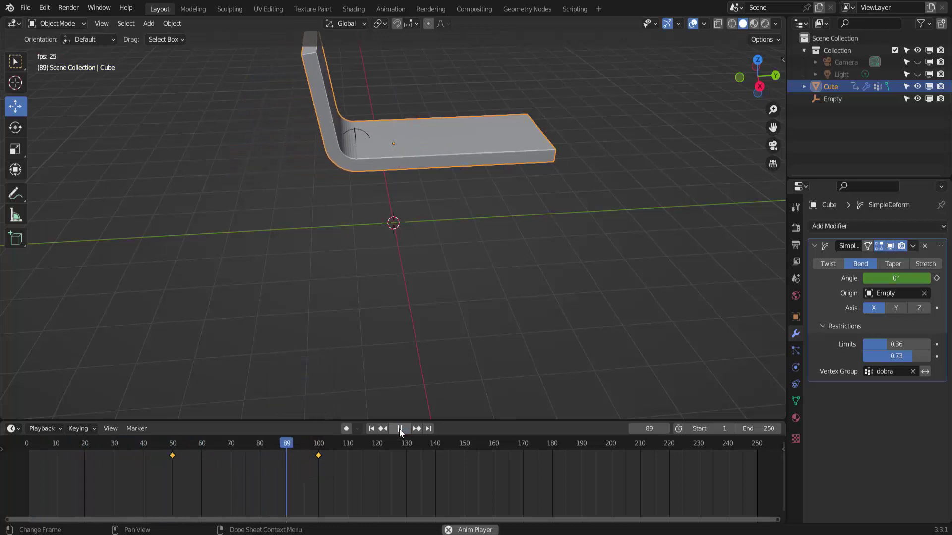
left_click(399, 429)
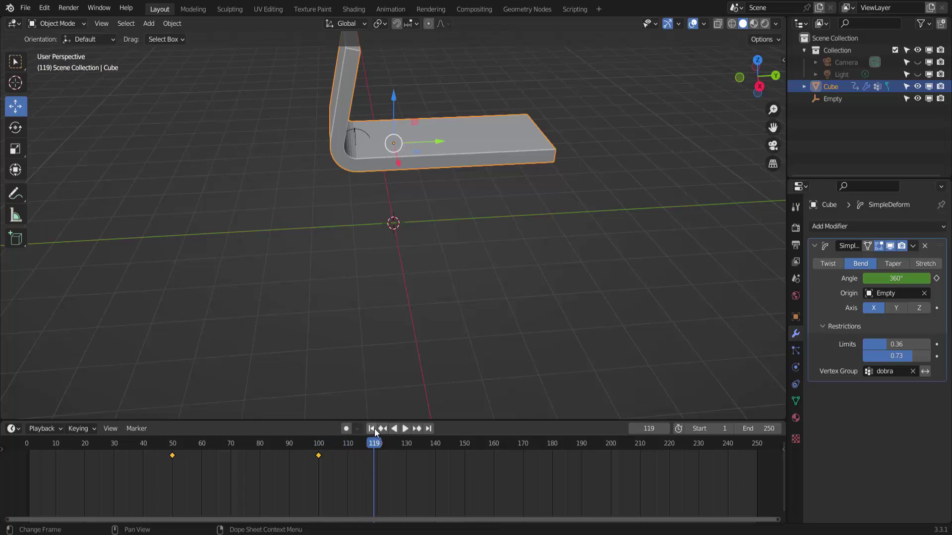
left_click(372, 429)
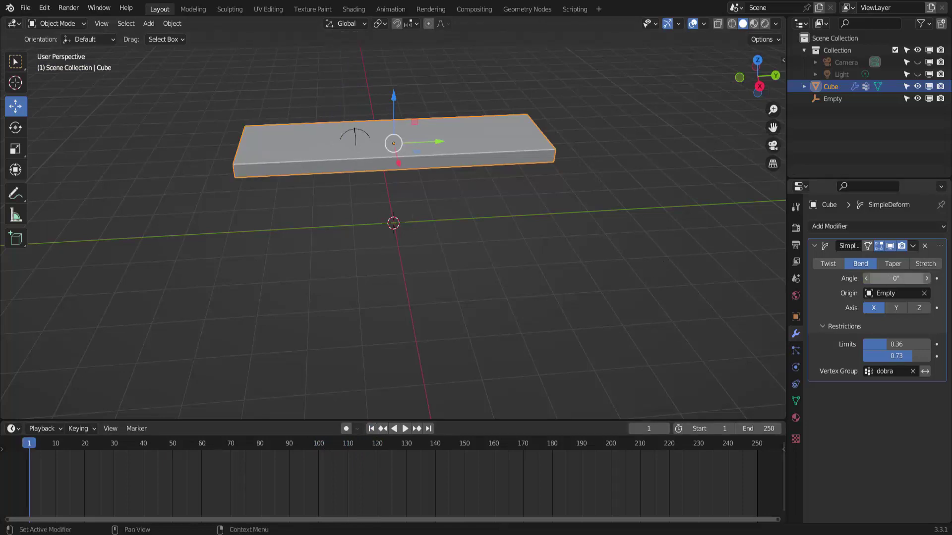
mouse_move(895, 278)
left_mouse_down()
mouse_move(818, 278)
mouse_move(823, 308)
left_mouse_up()
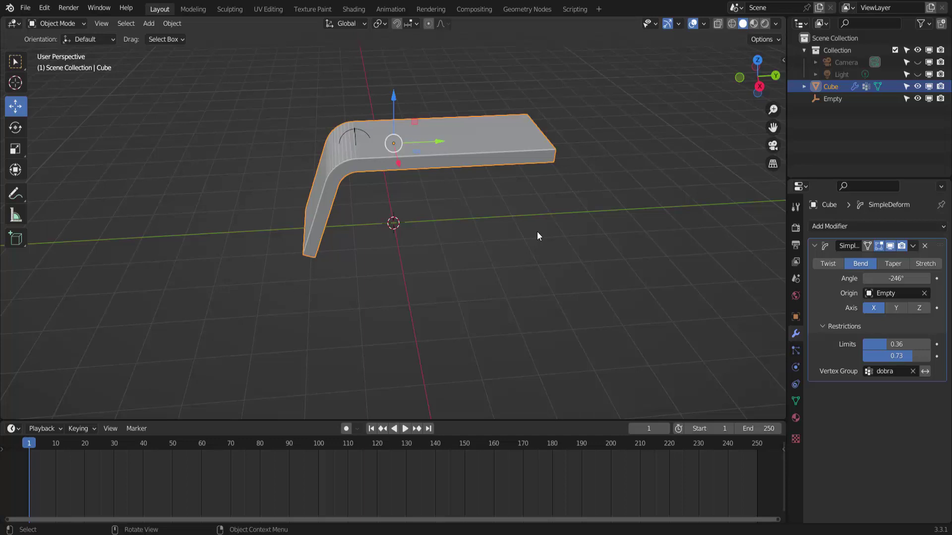
- Apply the Simple Deform modifier as a shape key and show the plank's Shape Keys list
left_click(913, 246)
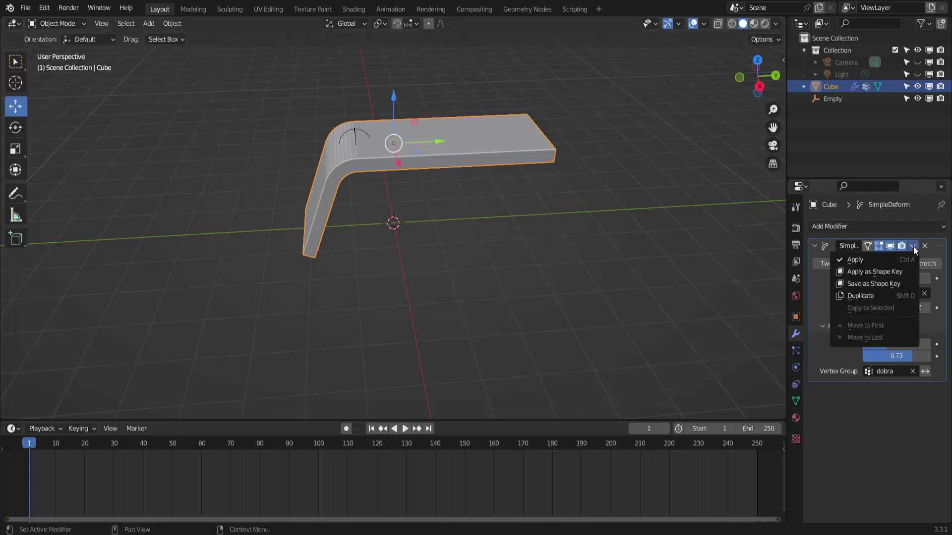
left_click(875, 271)
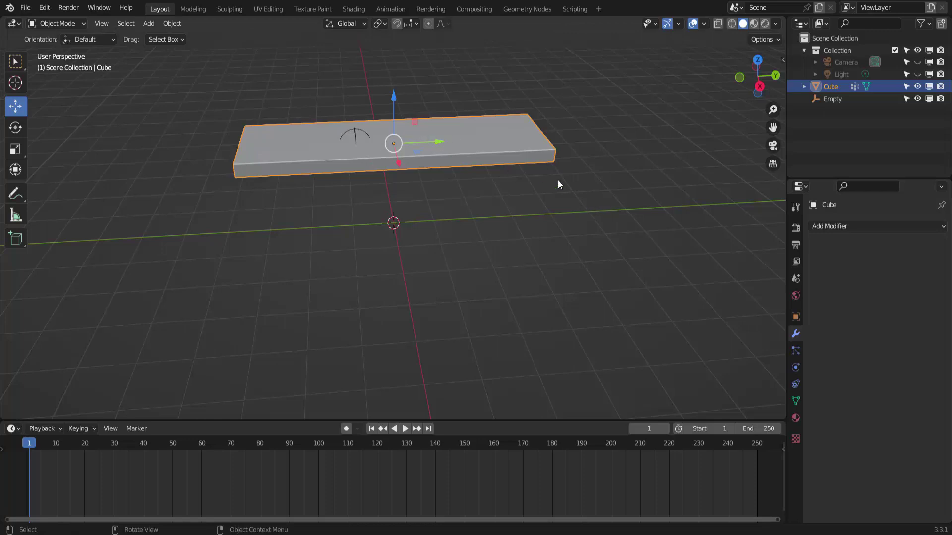
left_click(795, 401)
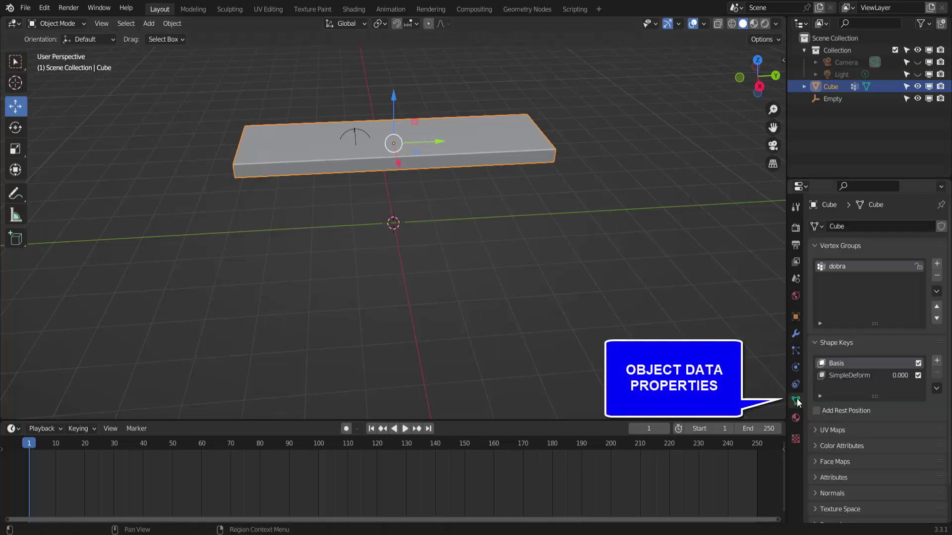
- Select the SimpleDeform shape key and drag its Value up to bend the plank
left_click(840, 376)
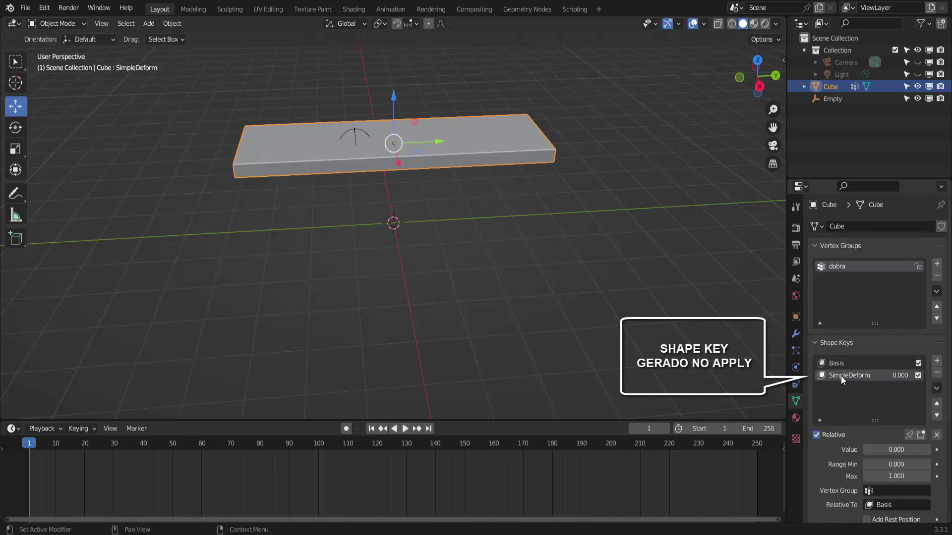
mouse_move(881, 450)
left_mouse_down()
mouse_move(930, 449)
mouse_move(863, 449)
left_mouse_up()
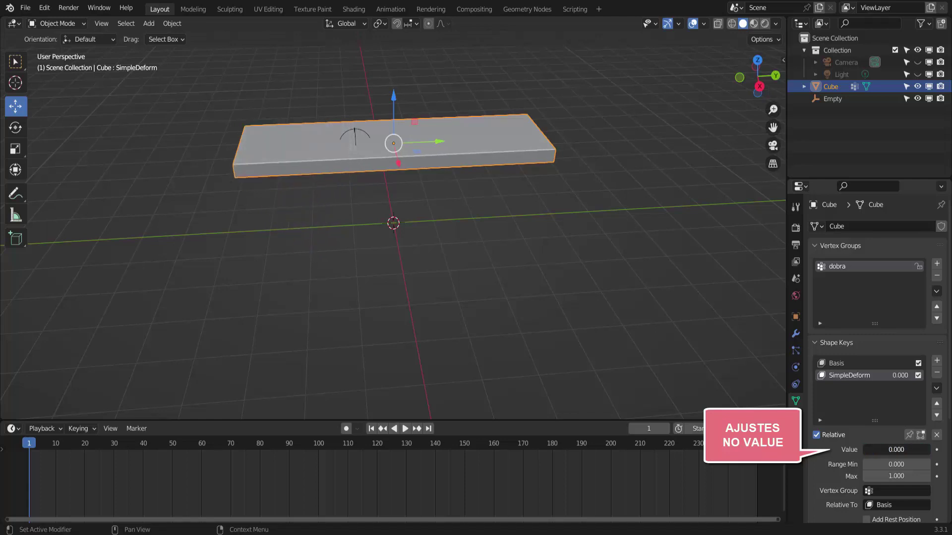